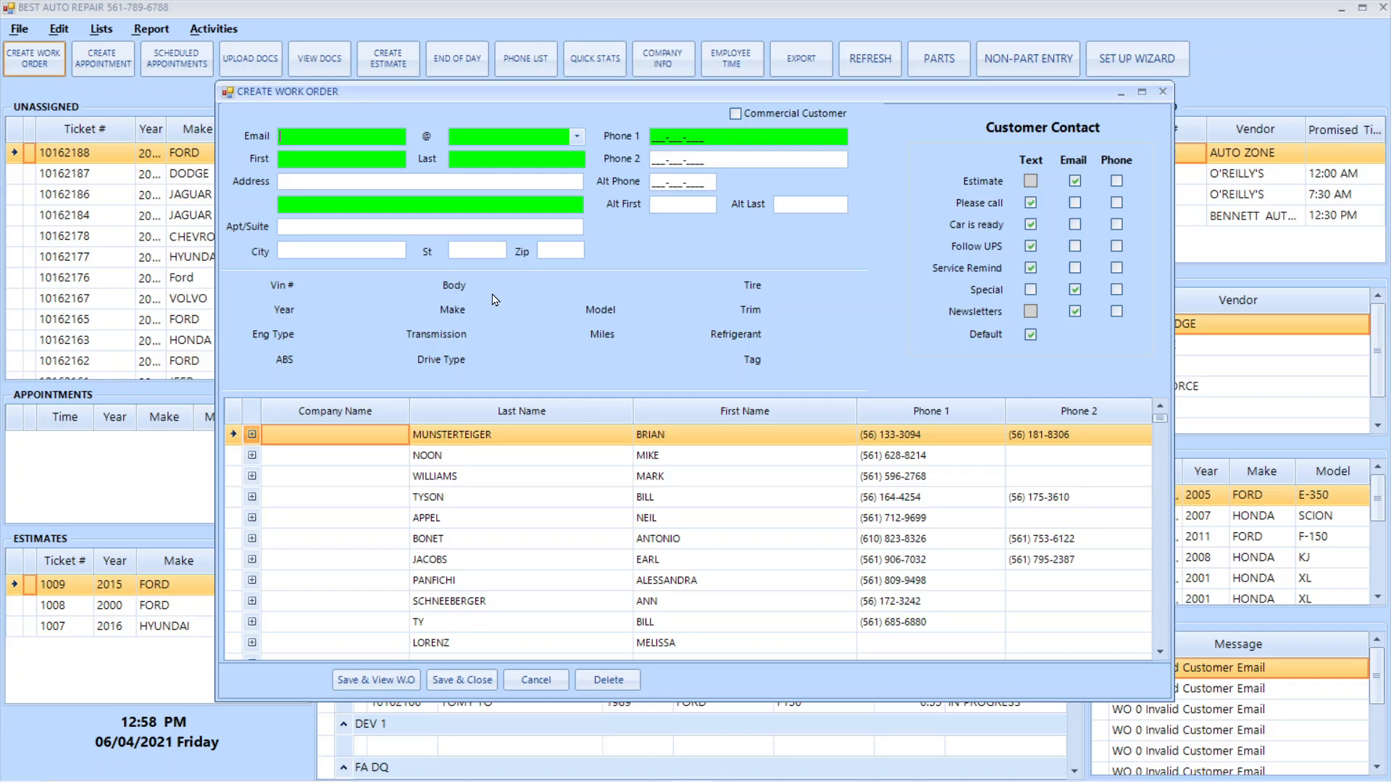
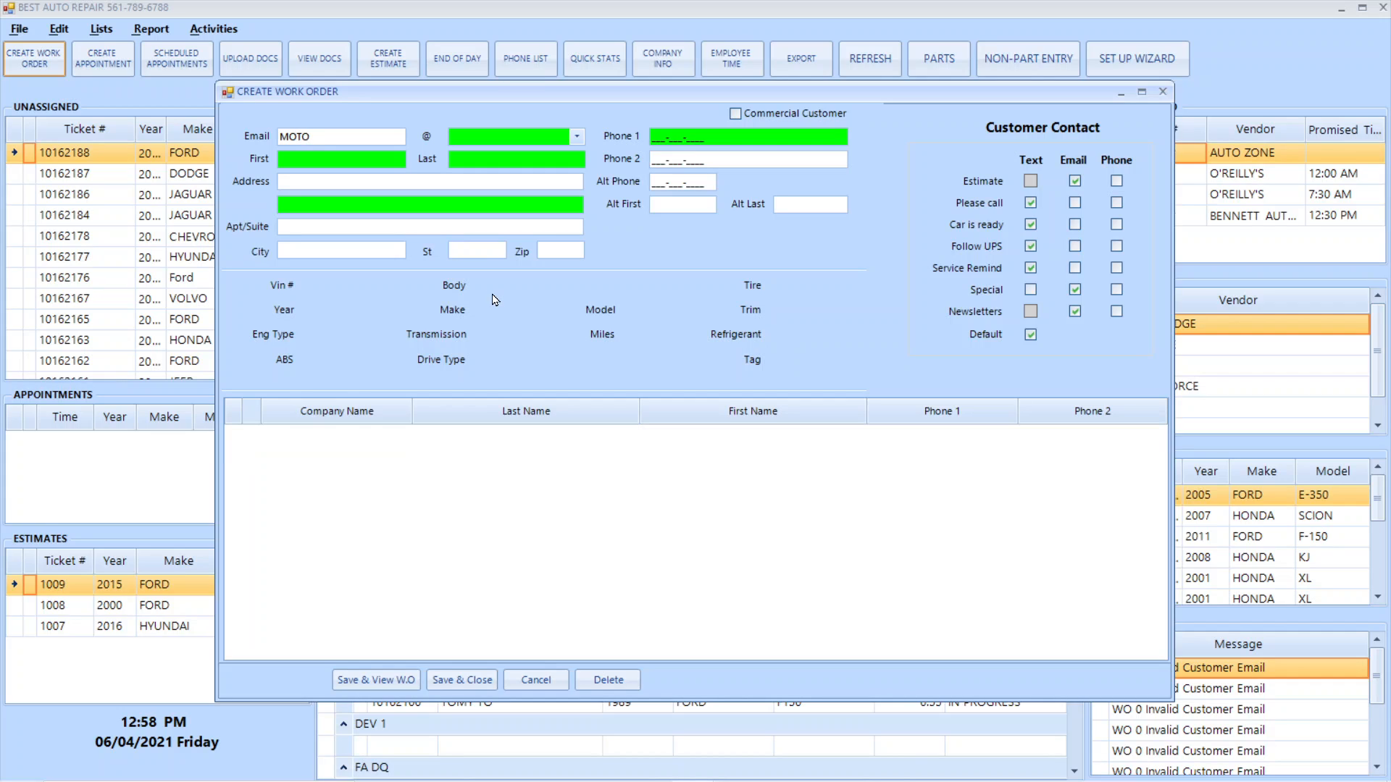
Enter the new customer's e-mail address in the work order, with AOL.COM as the domain
{"action": "key", "text": "Tab"}
{"action": "type", "text": "A"}
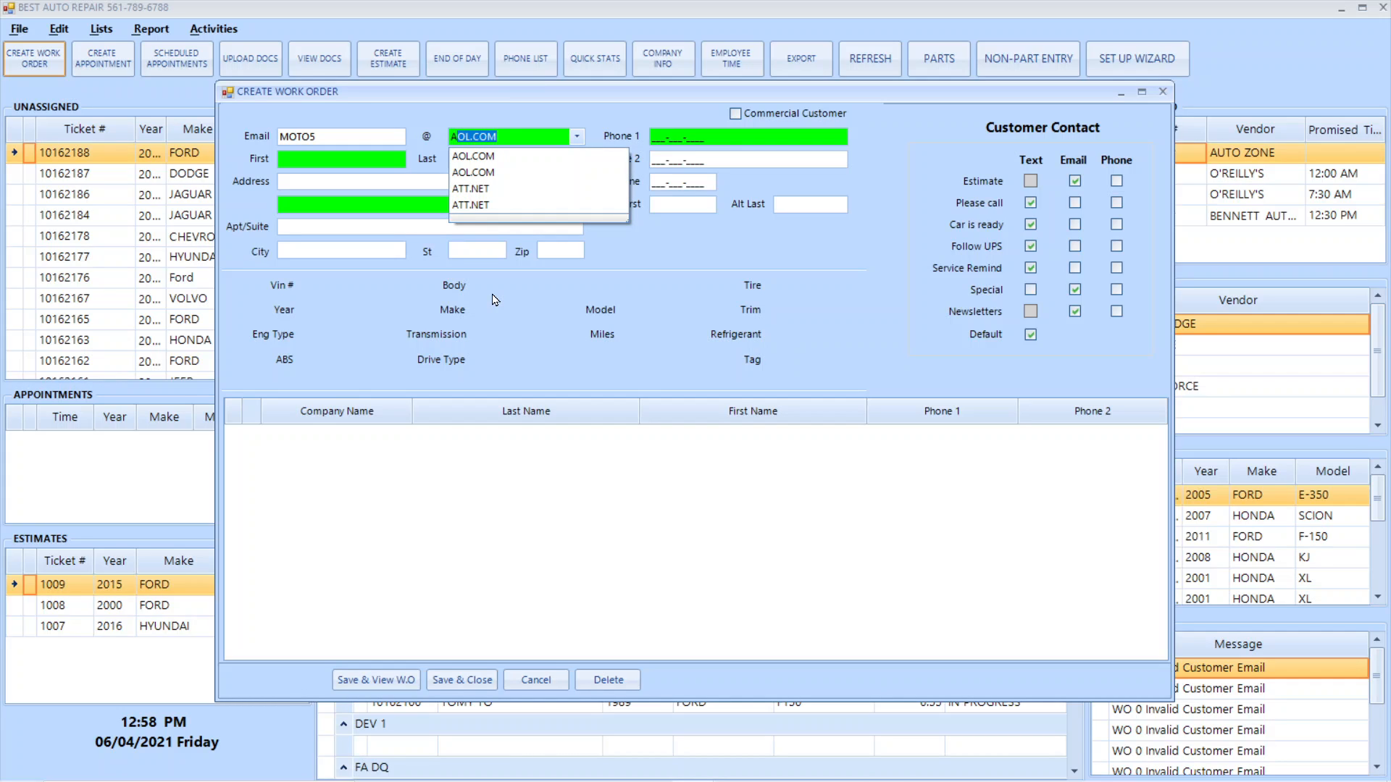
{"action": "key", "text": "Tab"}
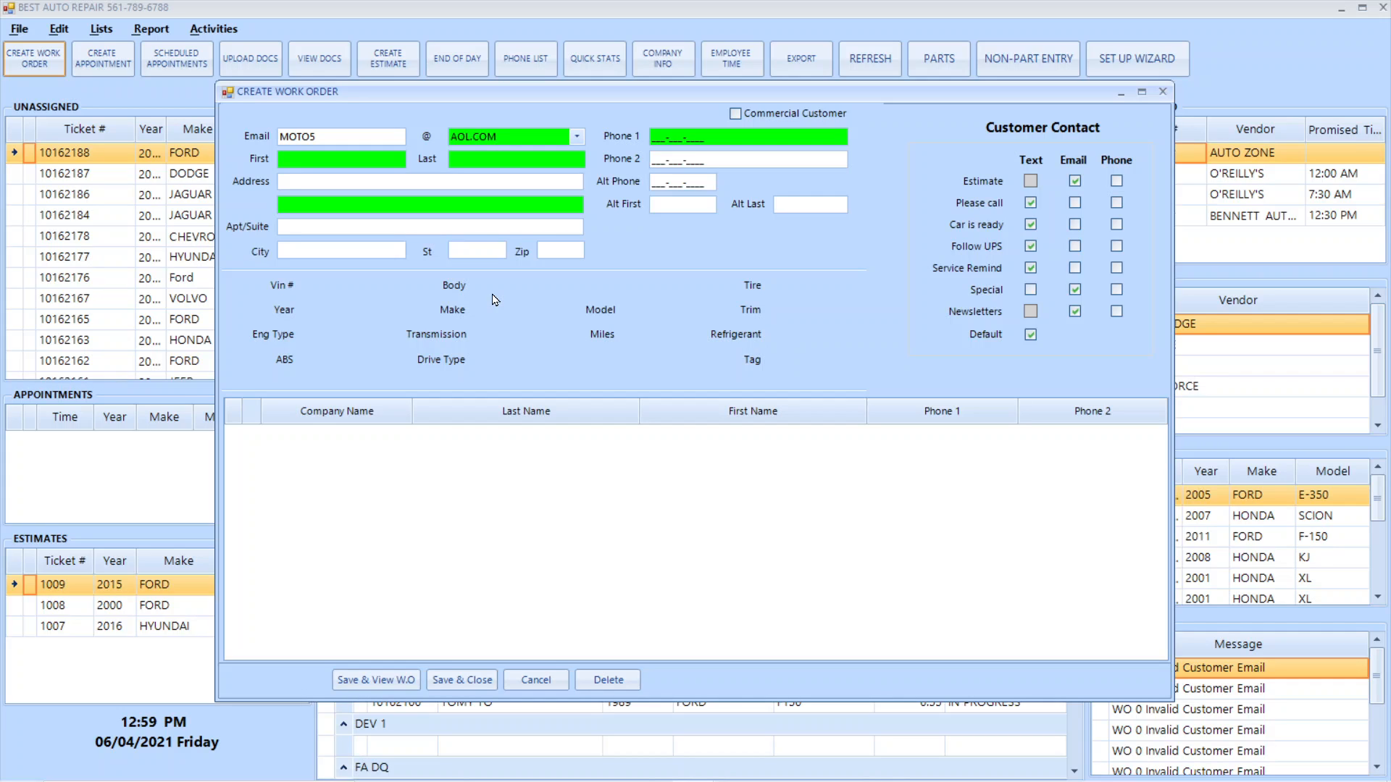
Fill in the customer's first and last name
{"action": "type", "text": "MO"}
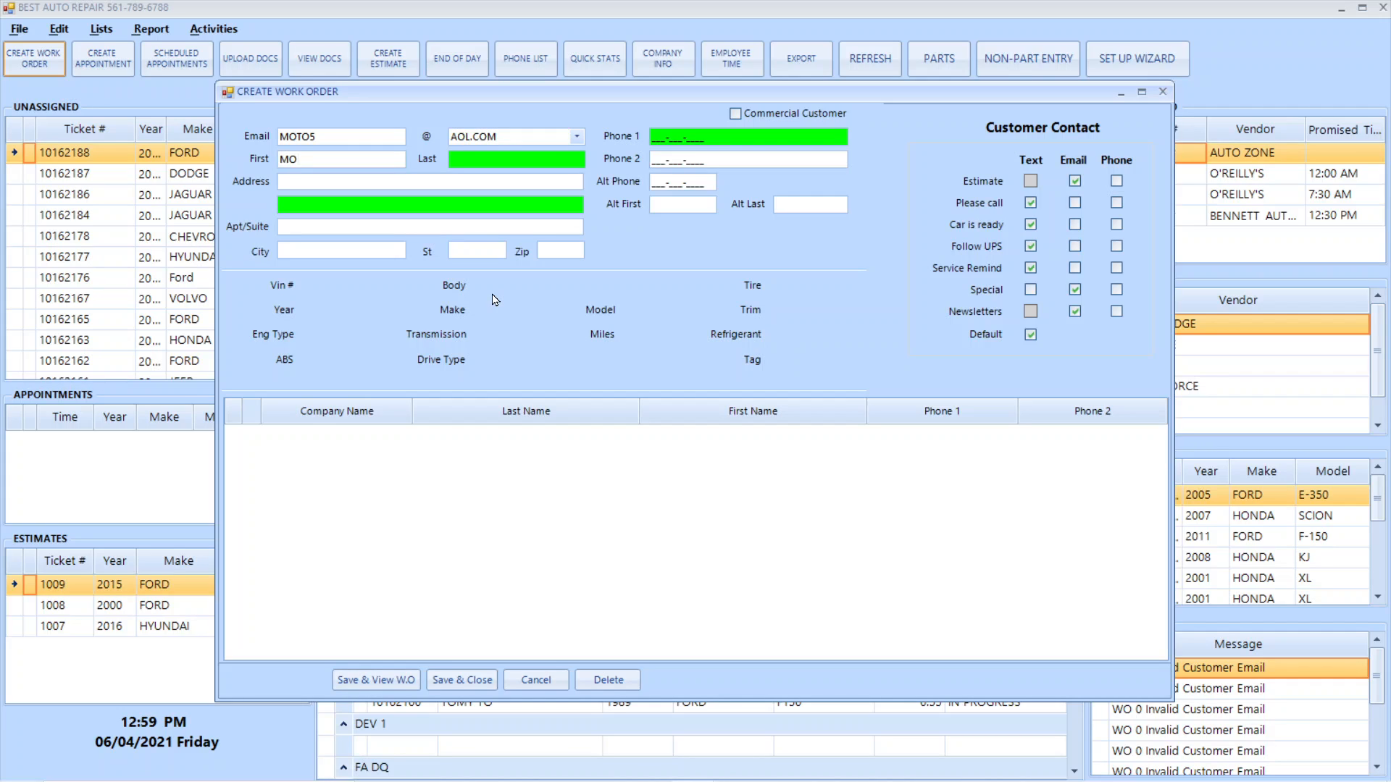
{"action": "type", "text": "TO"}
{"action": "key", "text": "BackSpace"}
{"action": "key", "text": "BackSpace"}
{"action": "key", "text": "BackSpace"}
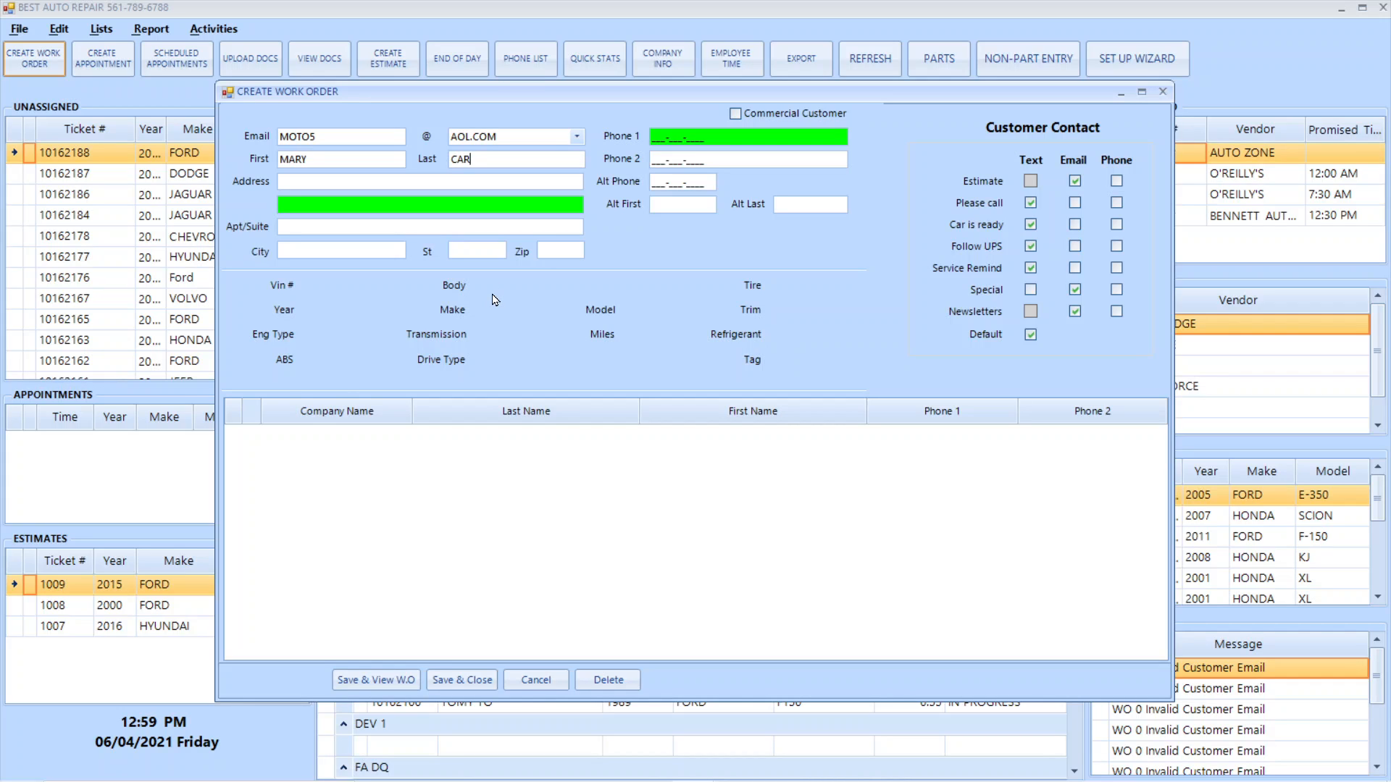
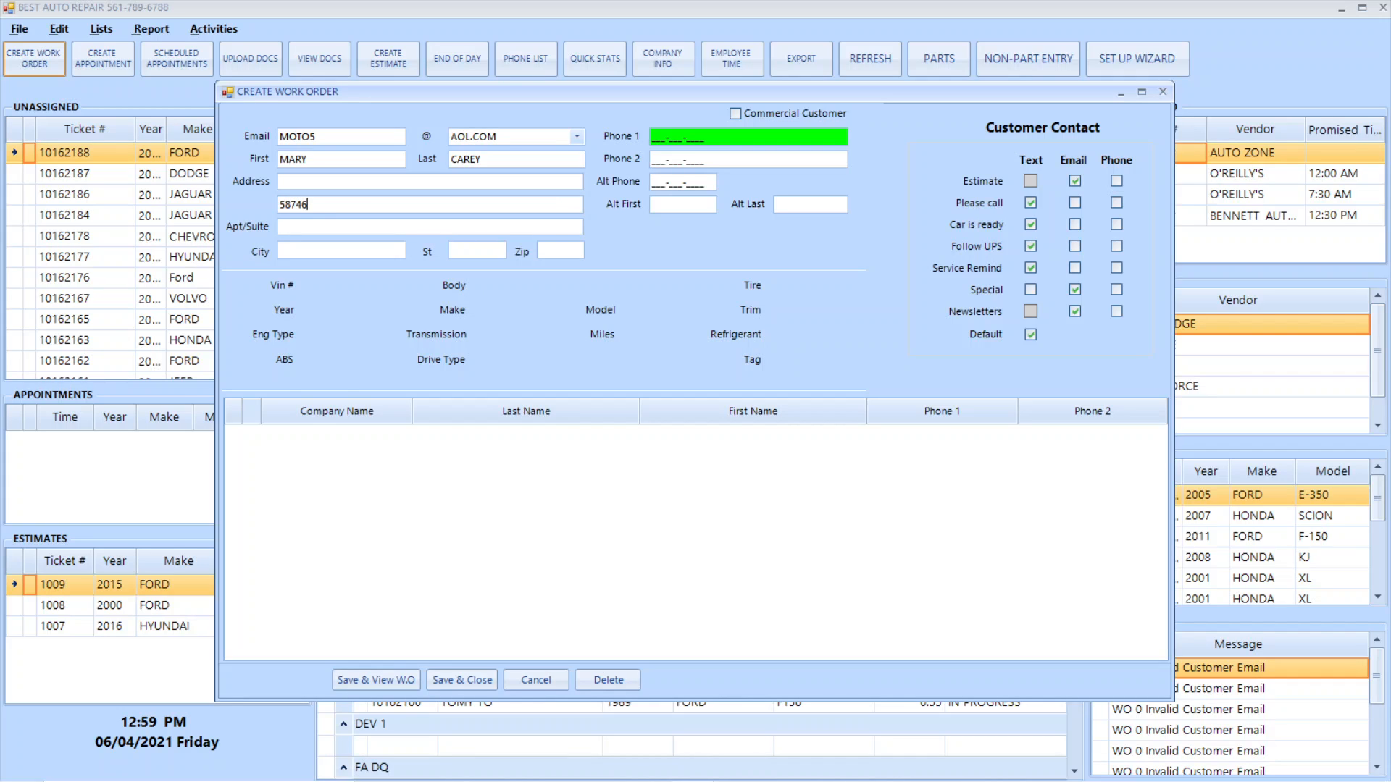
Fill in the customer's street address, city, state and zip code
{"action": "key", "text": "Tab"}
{"action": "key", "text": "Tab"}
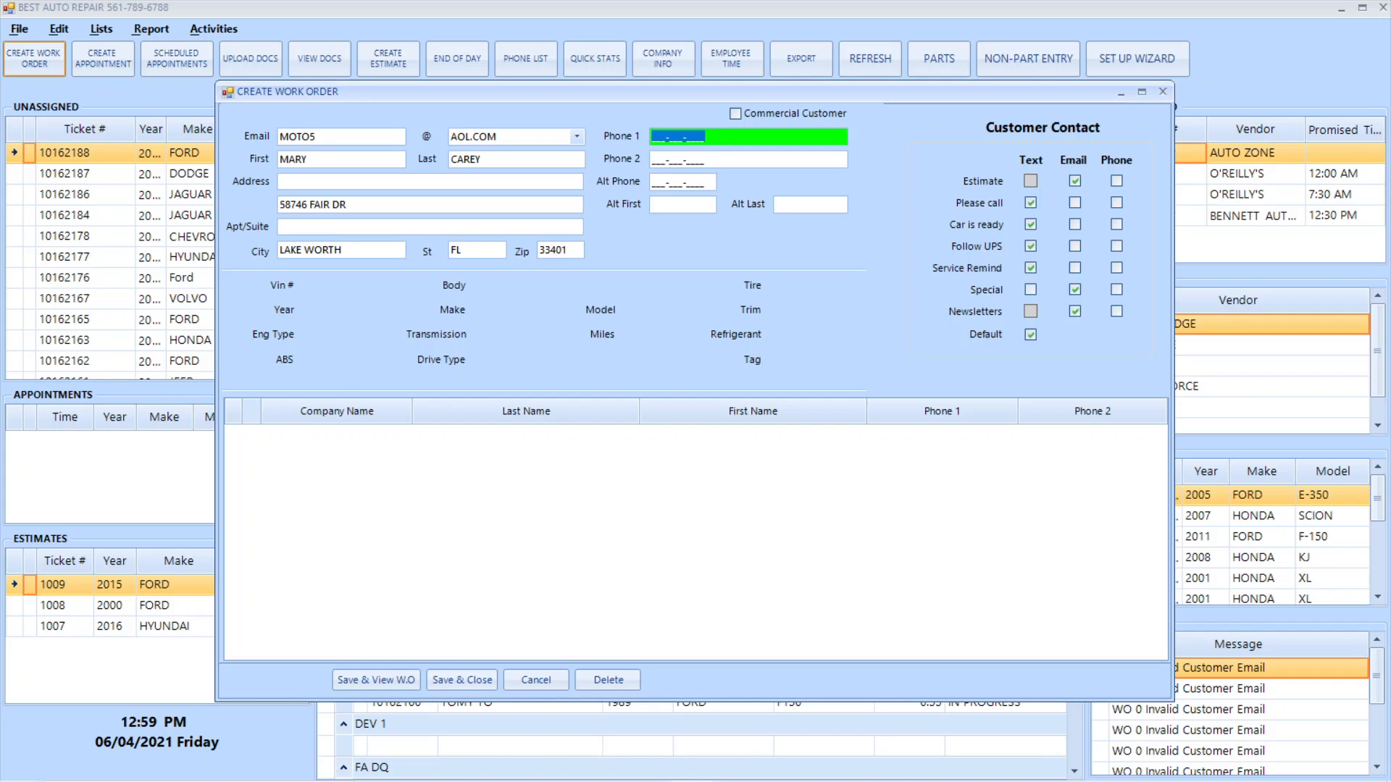
Enter the customer's primary phone number, leaving the second and alternate phone fields blank
{"action": "key", "text": "Tab"}
{"action": "key", "text": "Tab"}
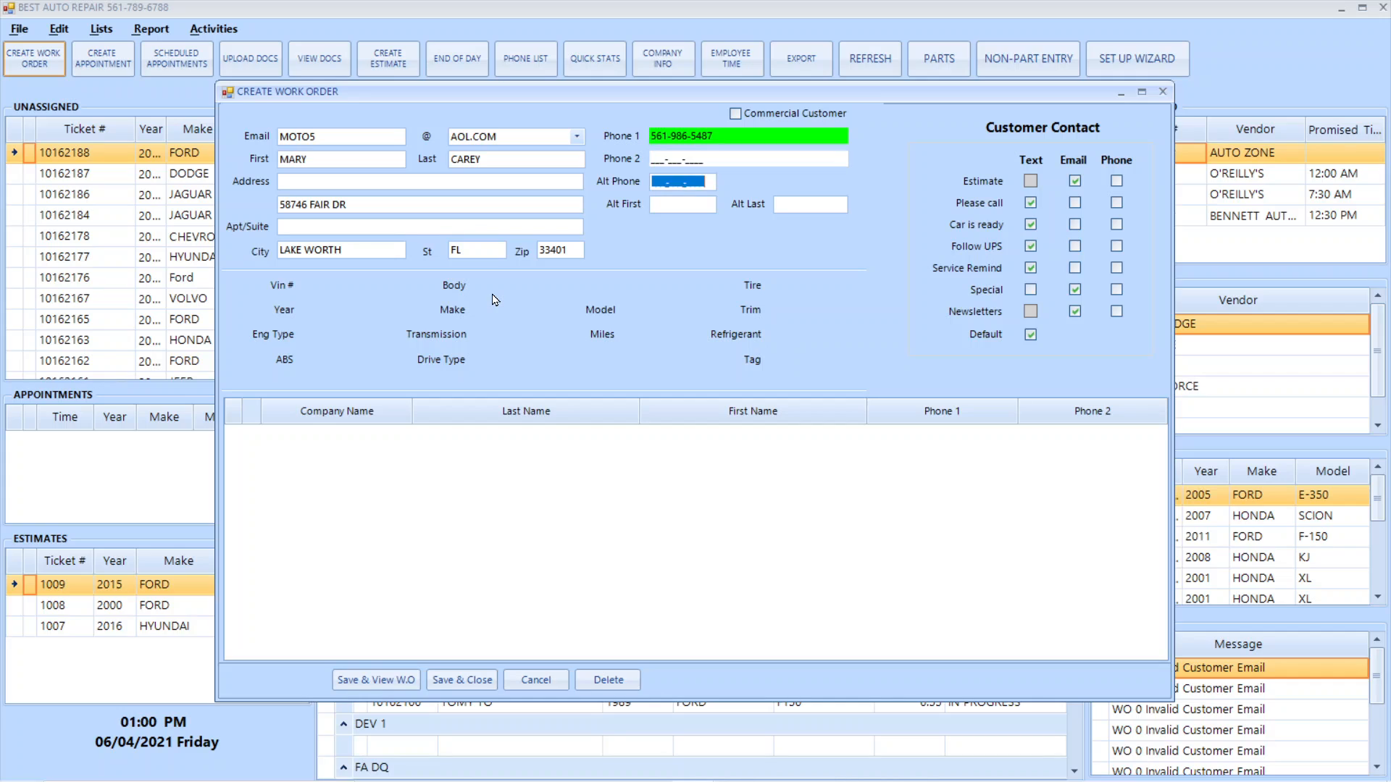
{"action": "key", "text": "Tab"}
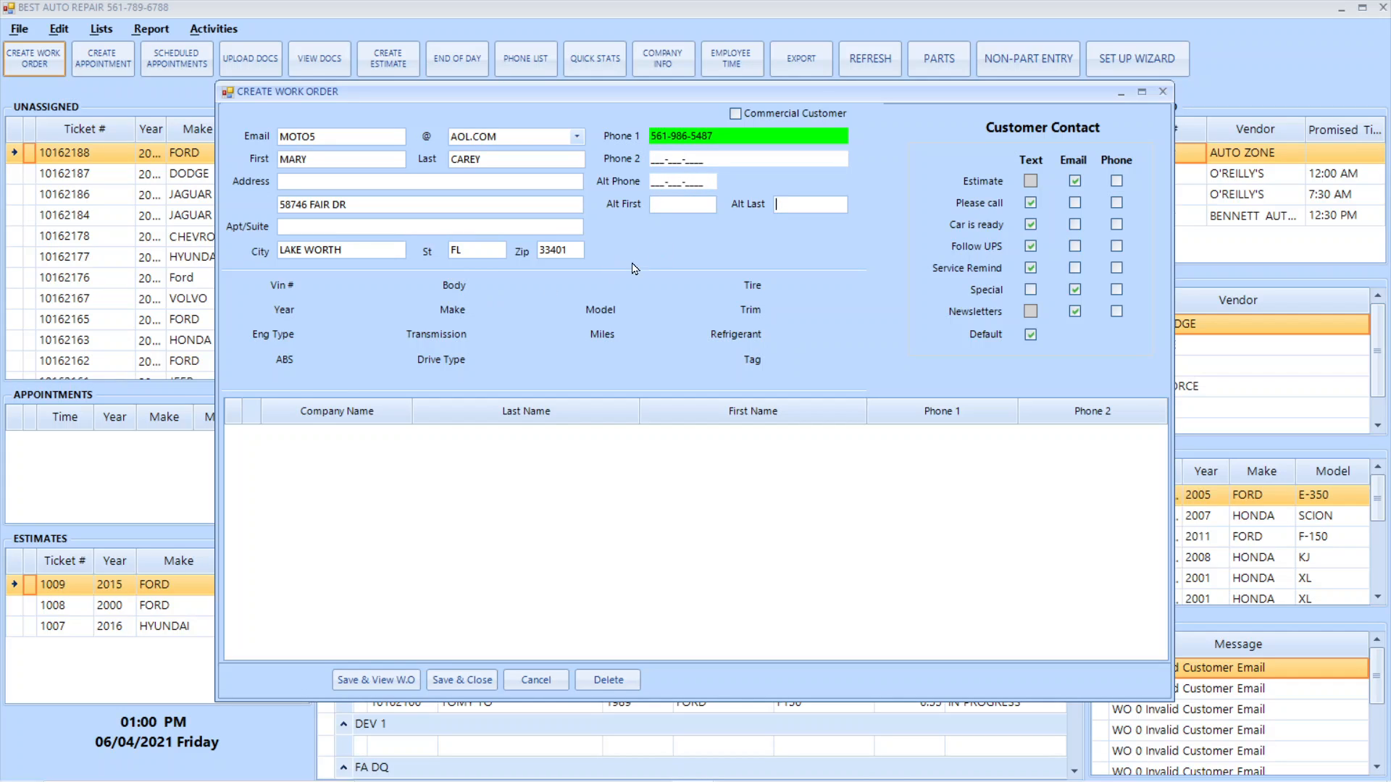
Switch the Commercial Customer option on and back off
{"action": "left_click", "coordinate": [737, 114]}
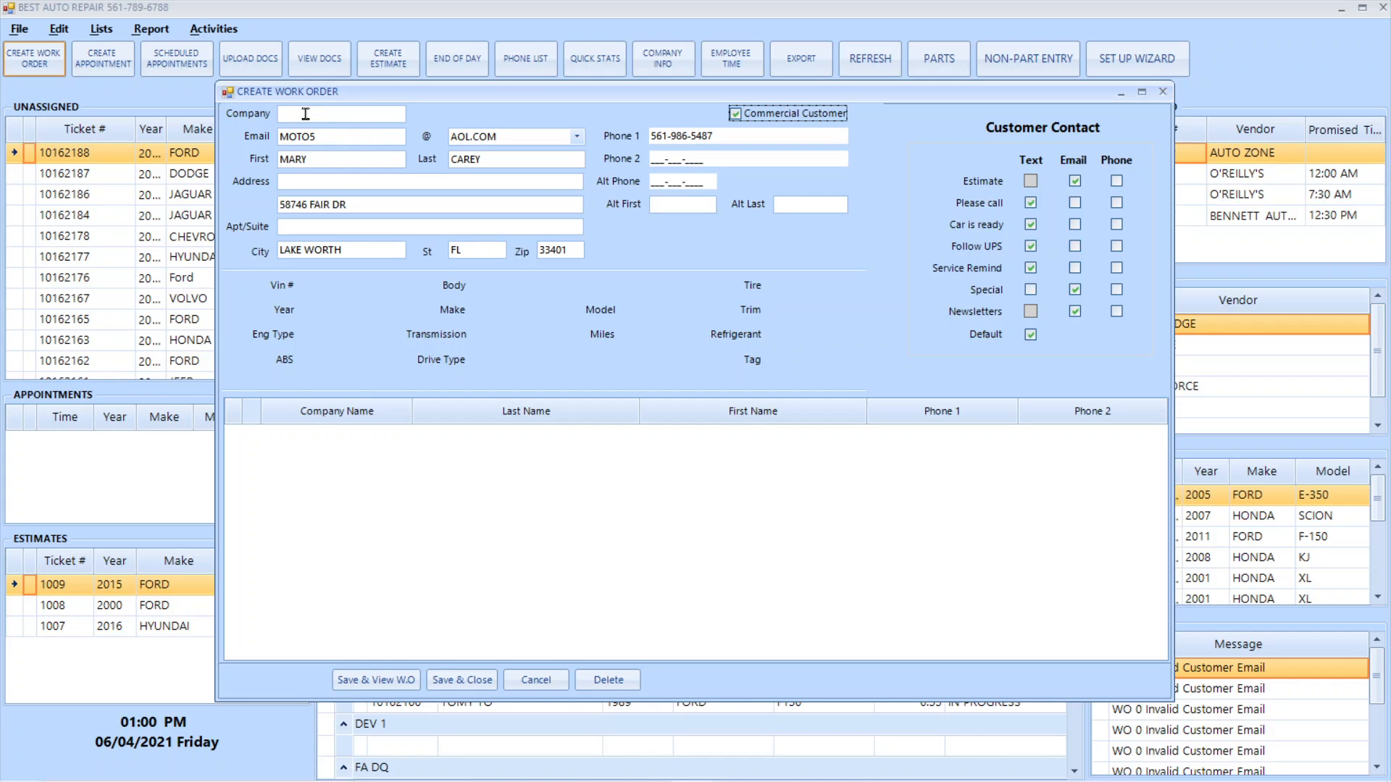
{"action": "left_click", "coordinate": [735, 115]}
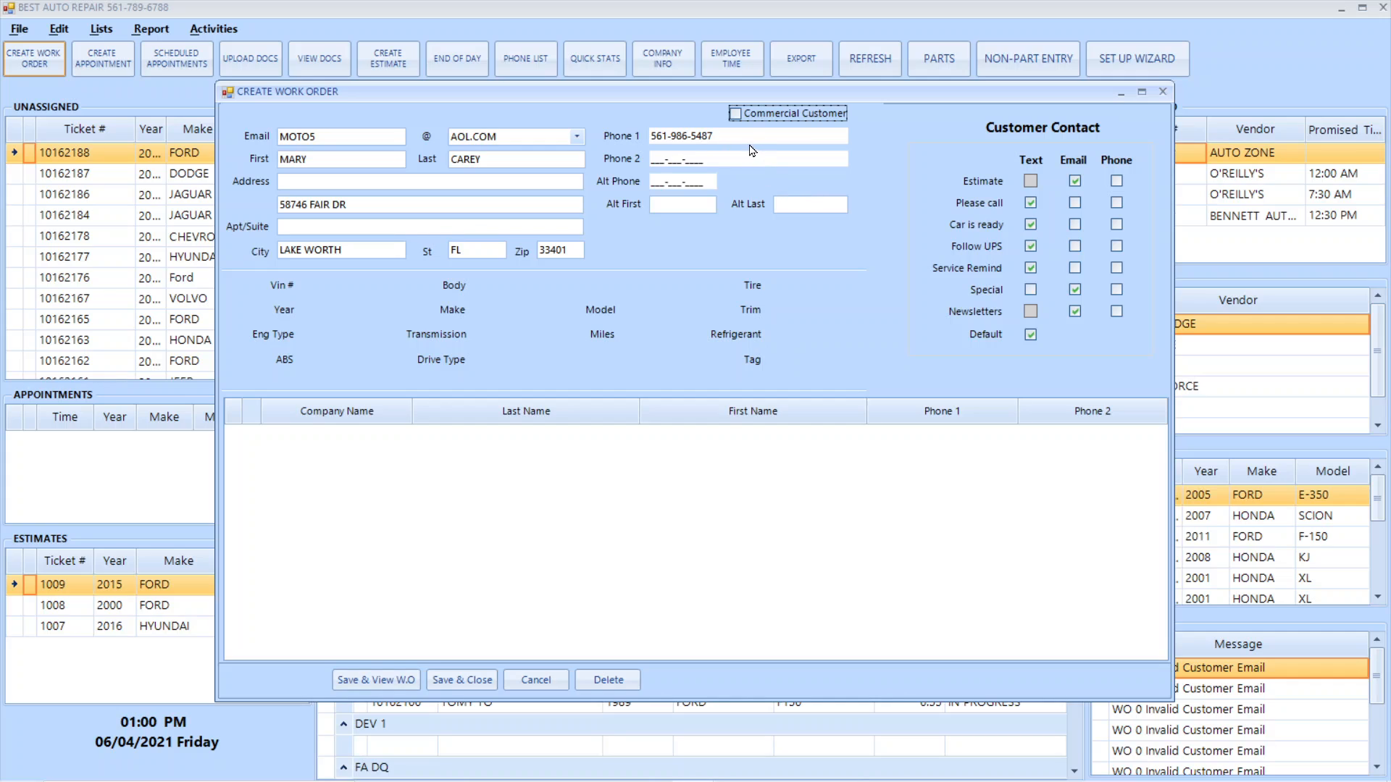
Leave the alternate contact name blank and add the customer's vehicle with year 2003, make FORD and model FOCUS
{"action": "left_click", "coordinate": [681, 207]}
{"action": "key", "text": "Tab"}
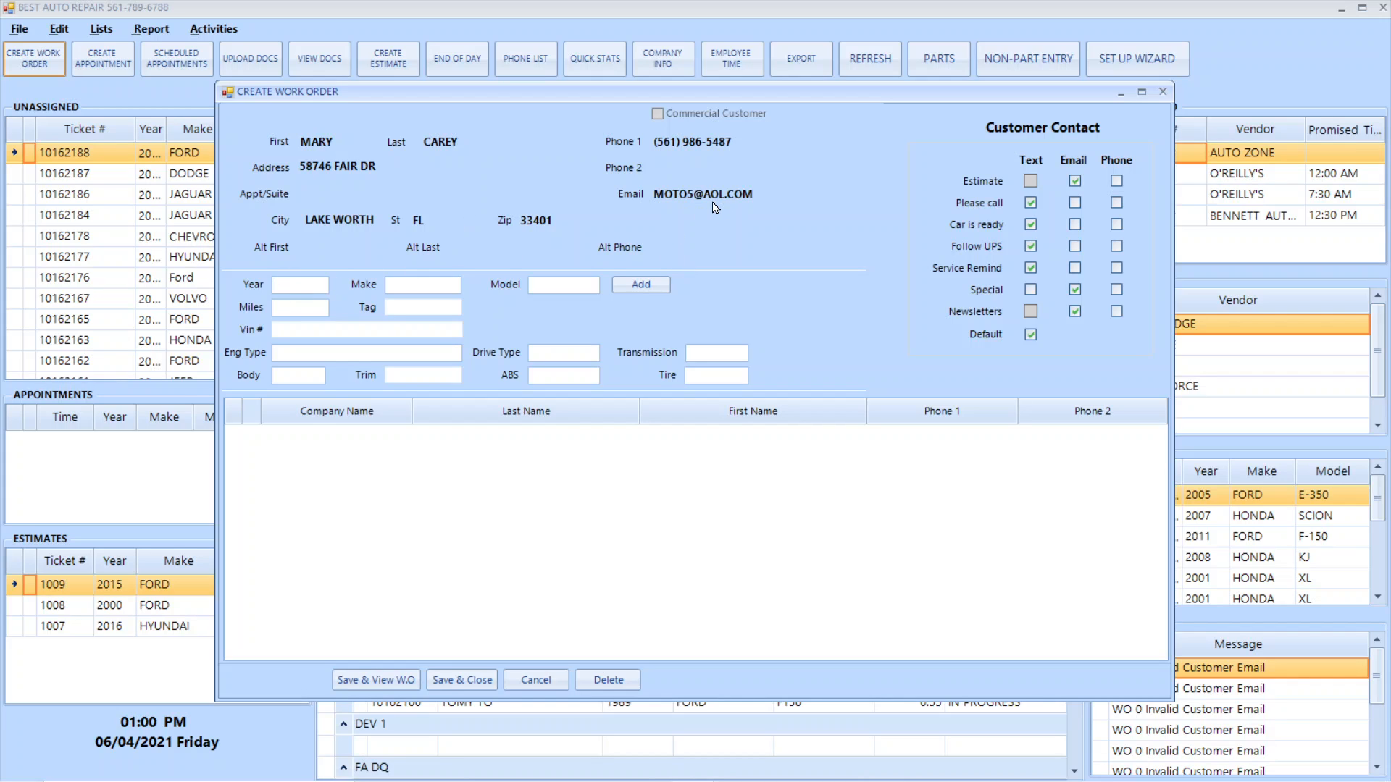
{"action": "type", "text": "2"}
{"action": "type", "text": "003"}
{"action": "type", "text": "FORD"}
{"action": "type", "text": "FO"}
{"action": "type", "text": "CUS"}
{"action": "left_click", "coordinate": [642, 285]}
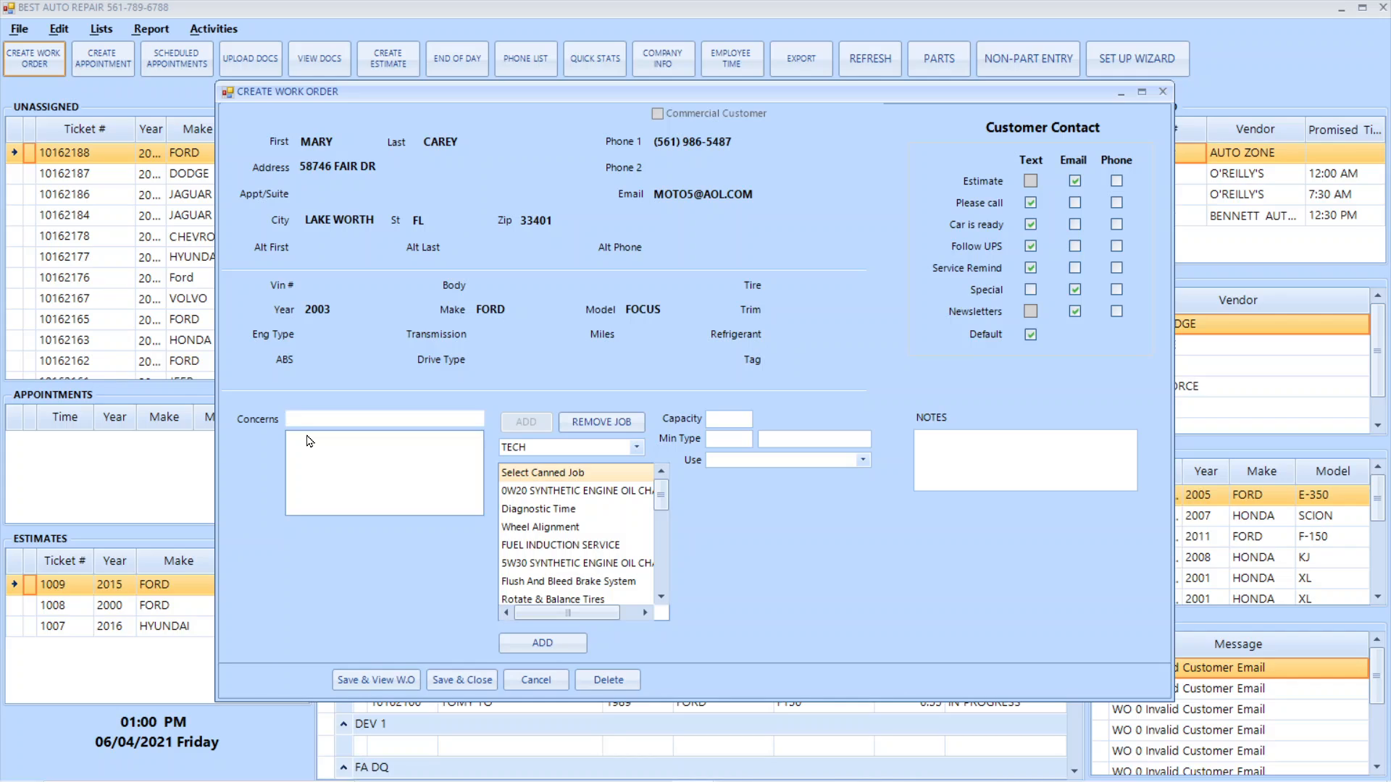
Add the concern STALLS and the canned job 0W20 SYNTHETIC ENGINE OIL CHANGE to the work order
{"action": "type", "text": "STALLS"}
{"action": "key", "text": "Return"}
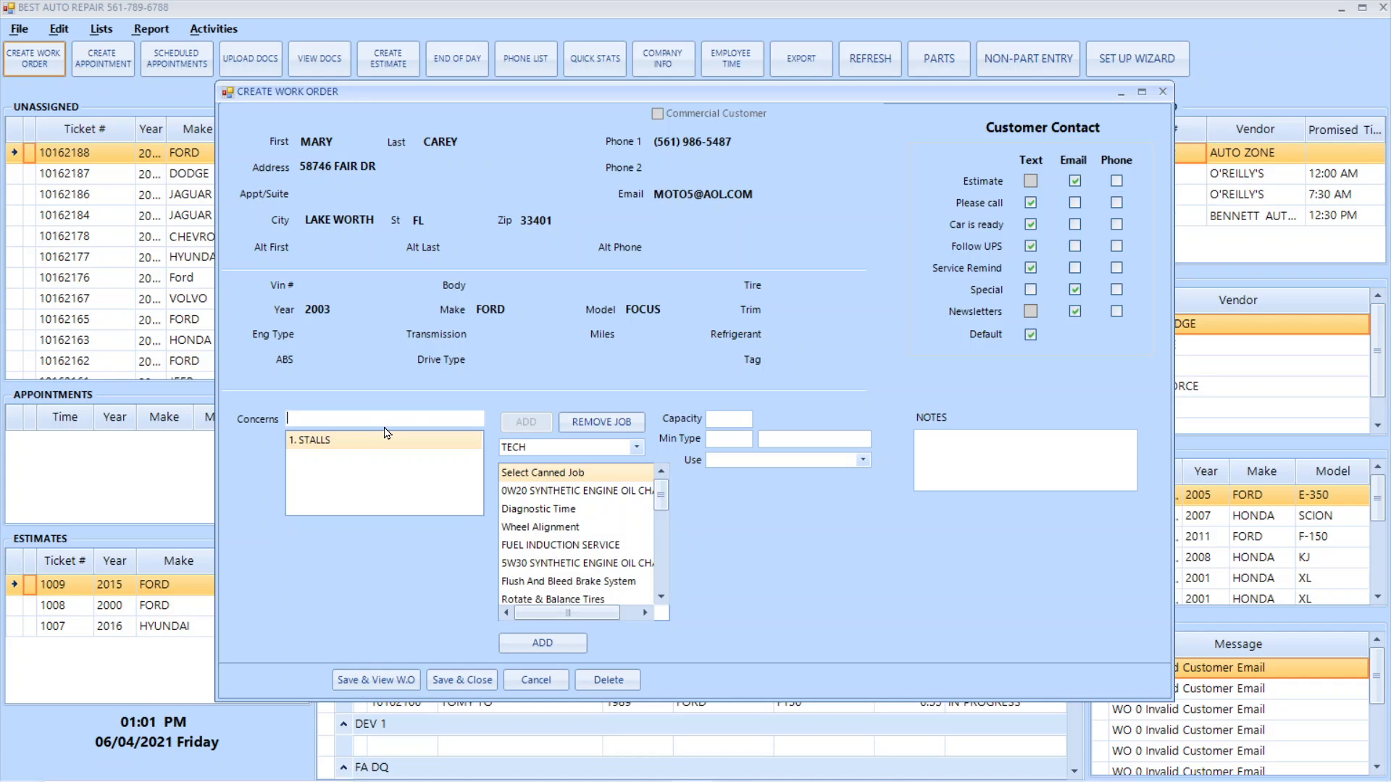
{"action": "left_click", "coordinate": [569, 492]}
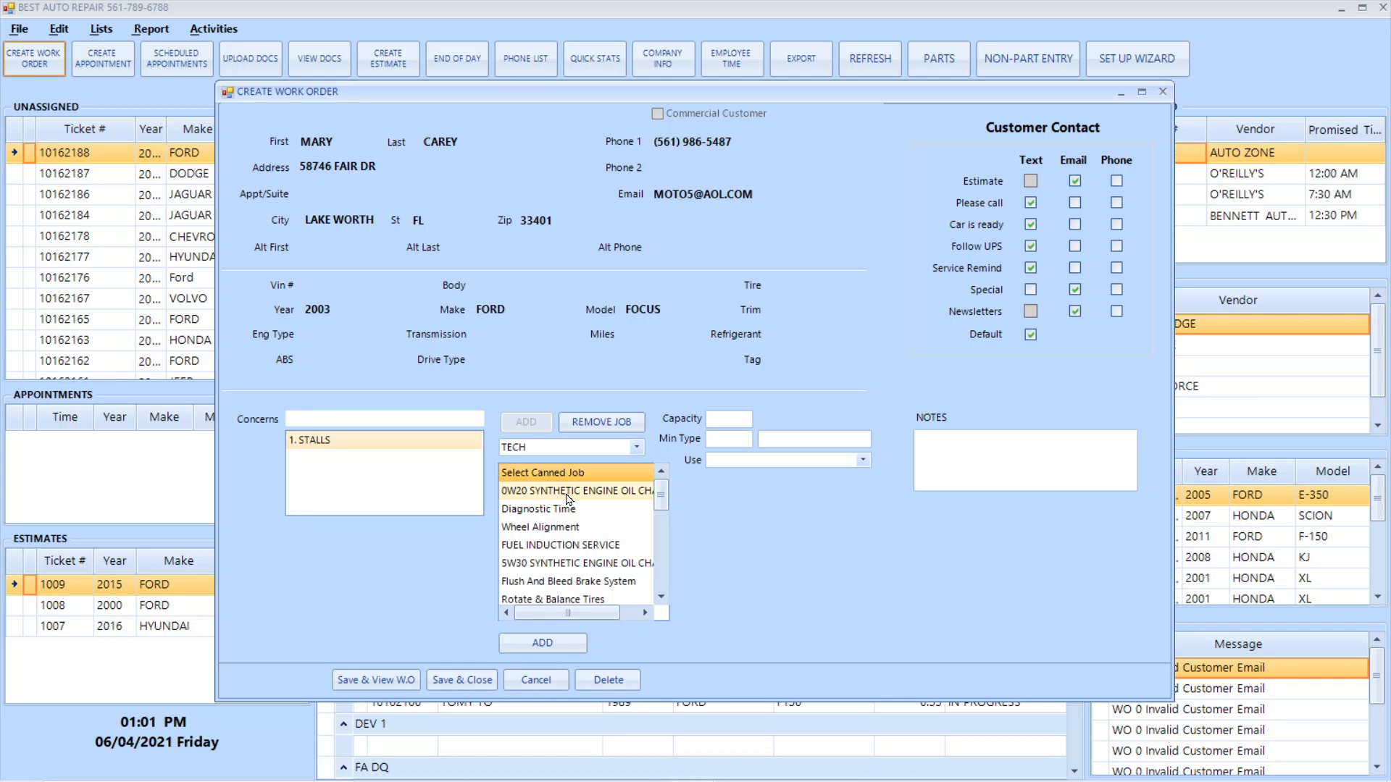
{"action": "left_click", "coordinate": [546, 644]}
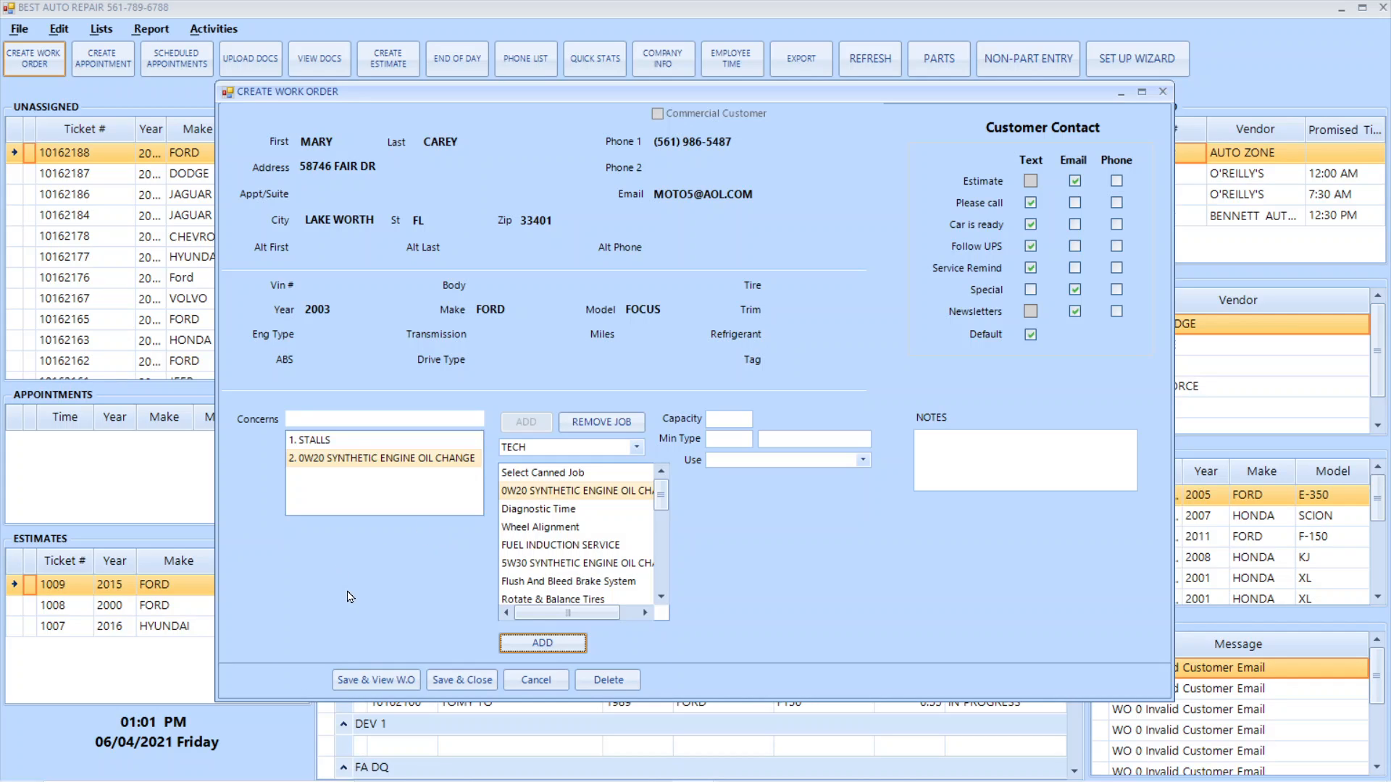
Keep the technician selection at TECH, save the work order and open it for viewing
{"action": "left_click", "coordinate": [637, 449]}
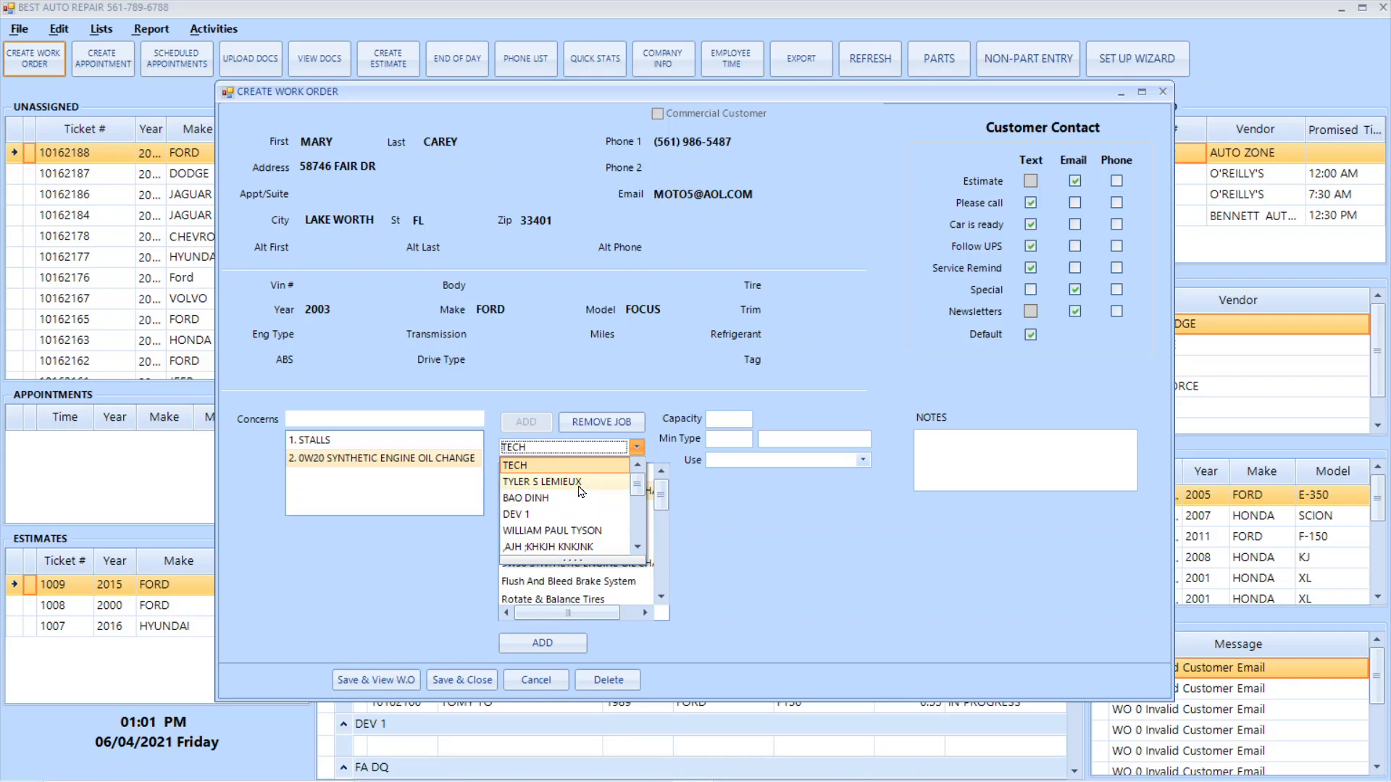
{"action": "left_click", "coordinate": [594, 467]}
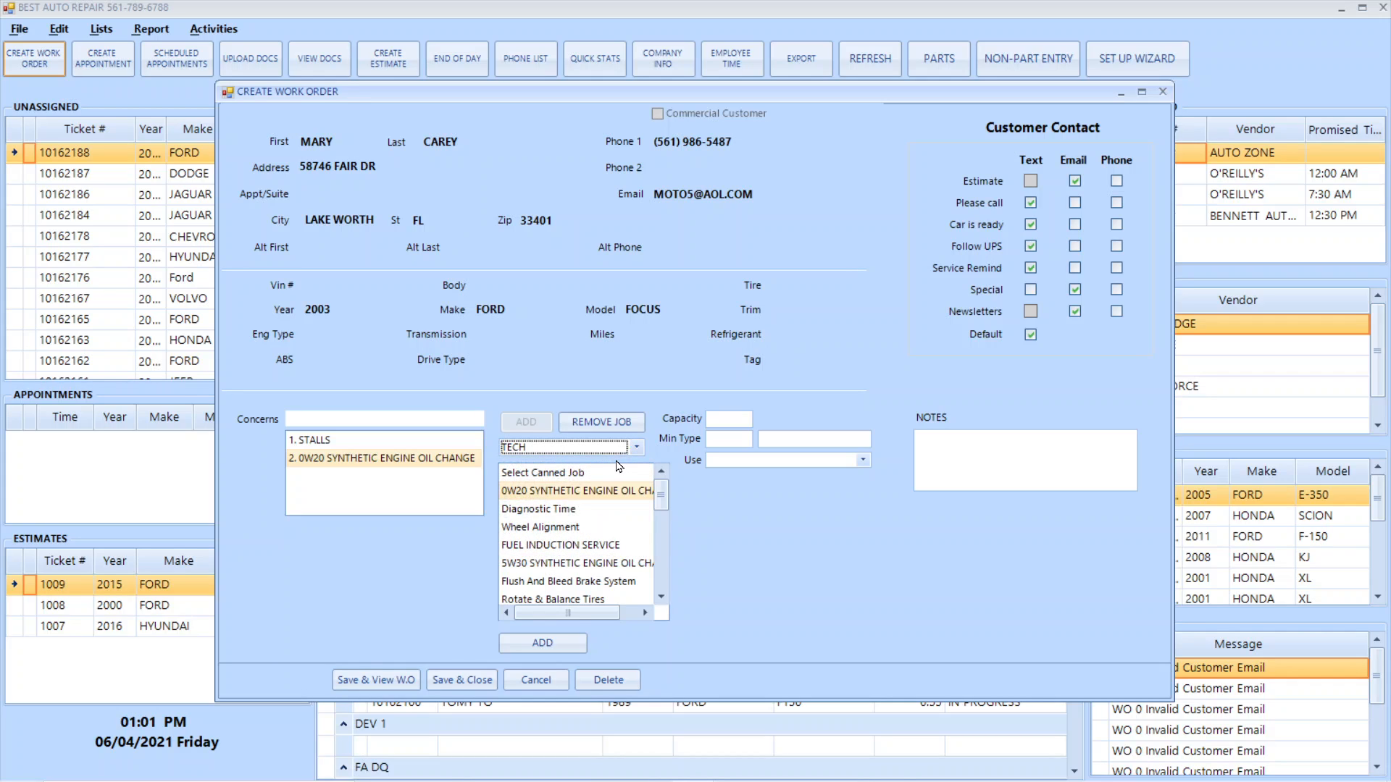
{"action": "left_click", "coordinate": [366, 683]}
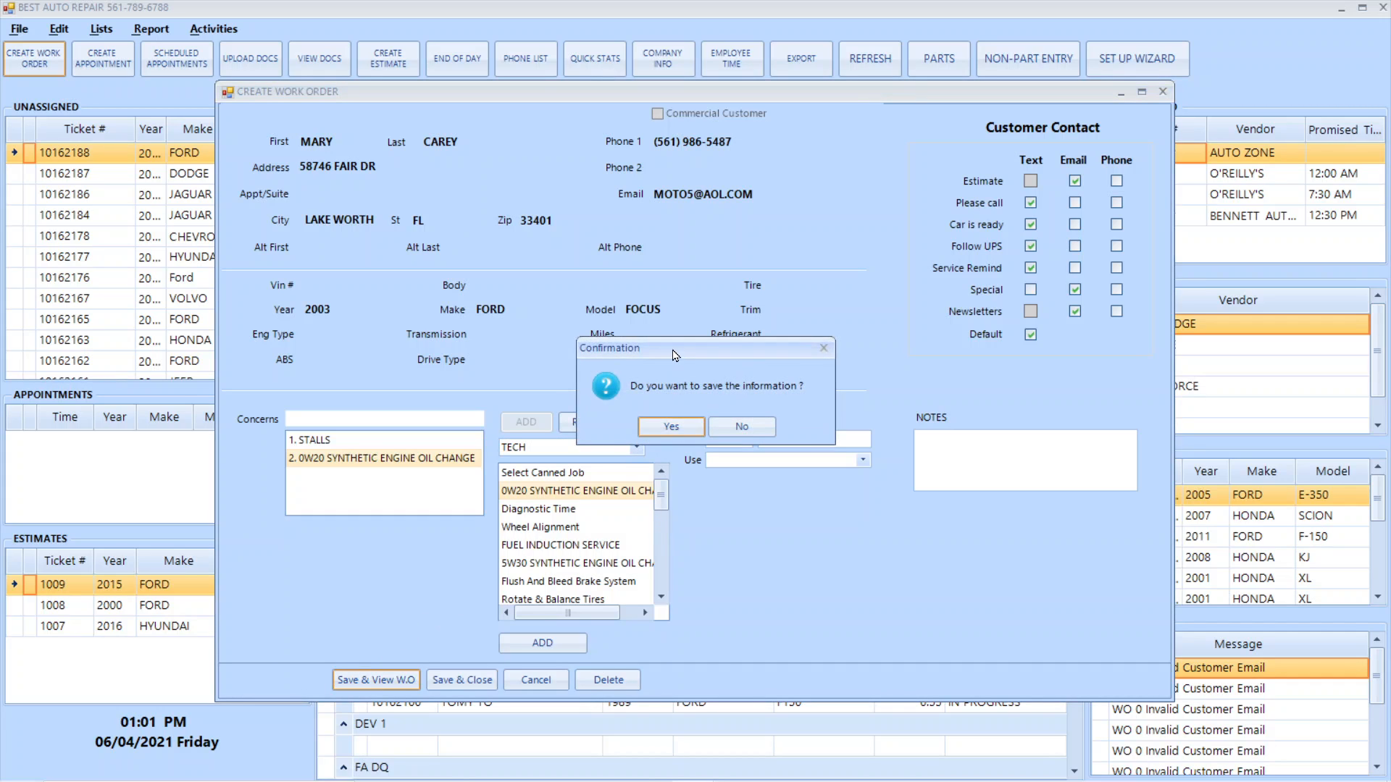
{"action": "left_click", "coordinate": [681, 429]}
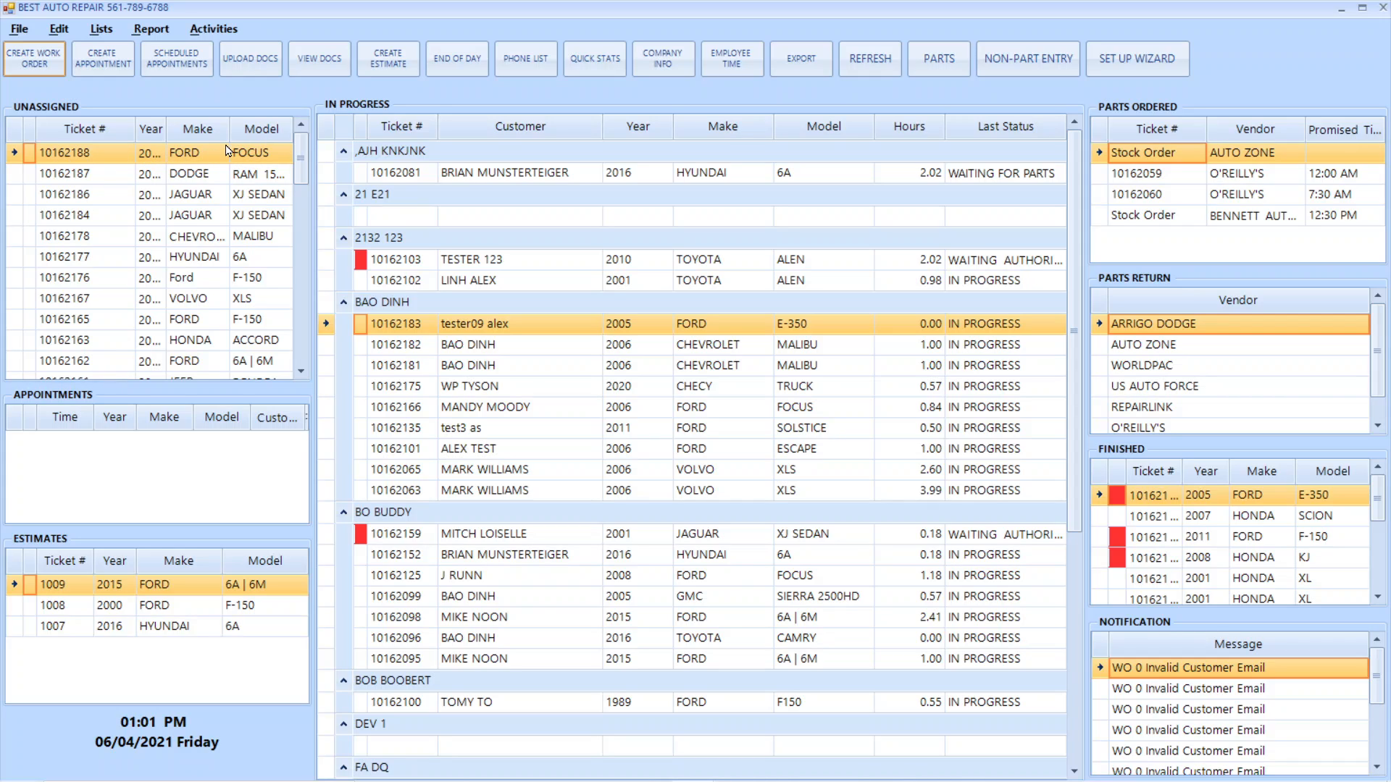
{"action": "double_click", "coordinate": [109, 159]}
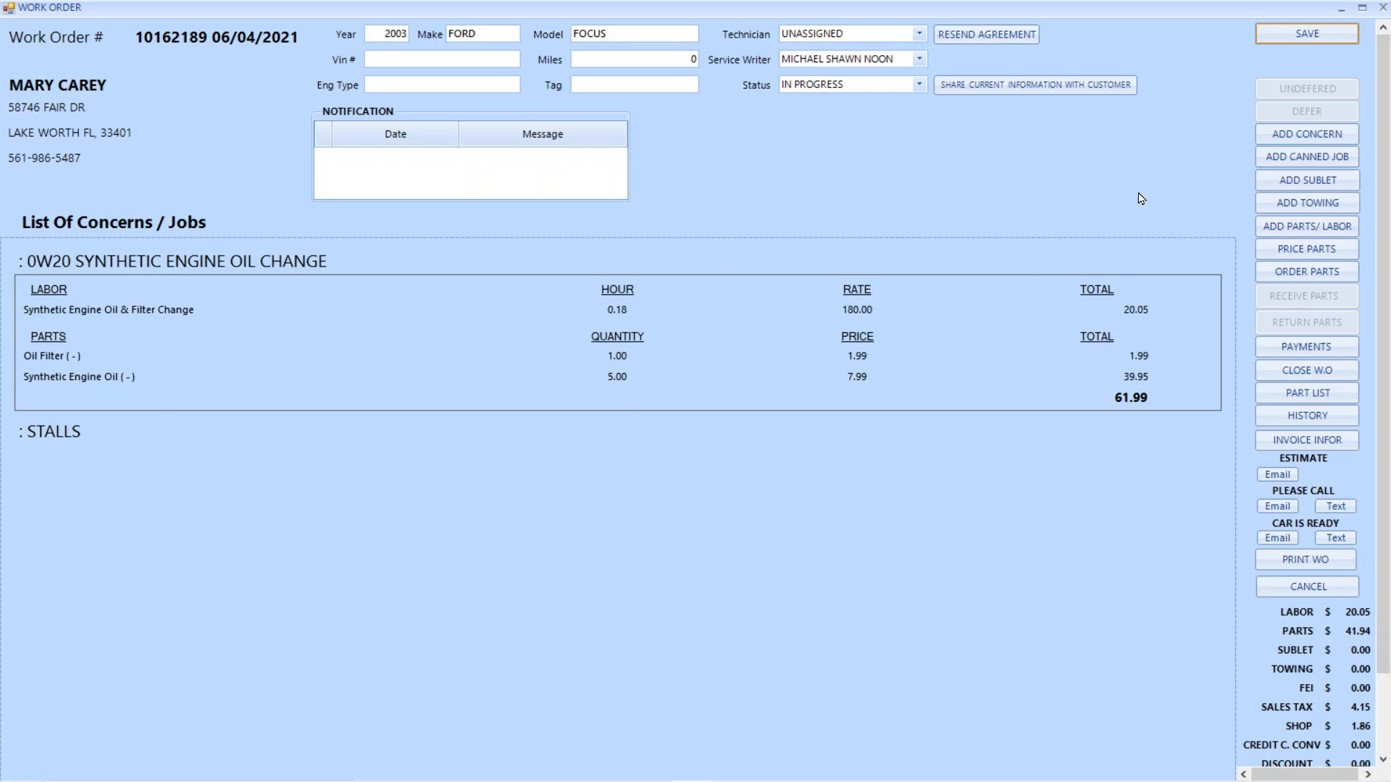
Set the work order's status to UNASSIGNED, keeping the current technician and service writer selections
{"action": "left_click", "coordinate": [922, 34]}
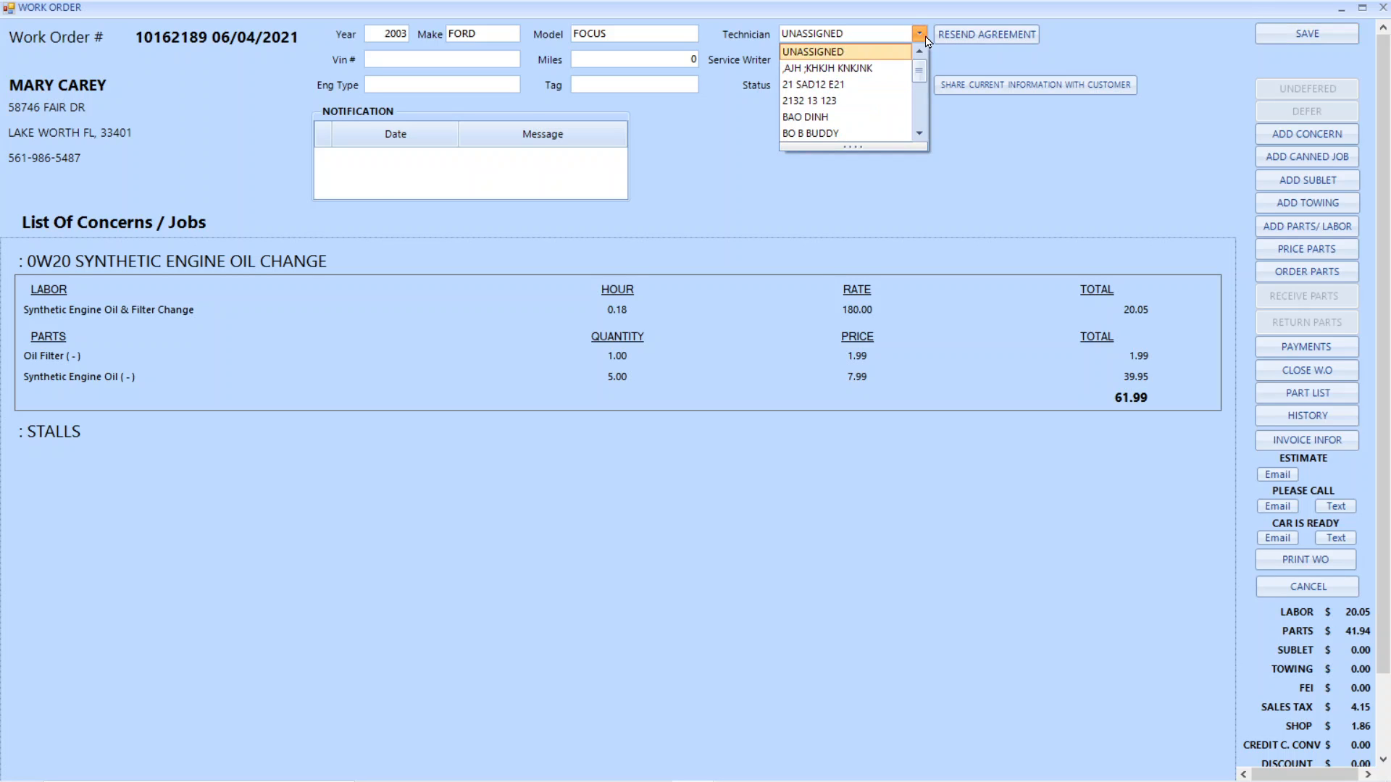
{"action": "left_click", "coordinate": [971, 136]}
{"action": "left_click", "coordinate": [921, 85]}
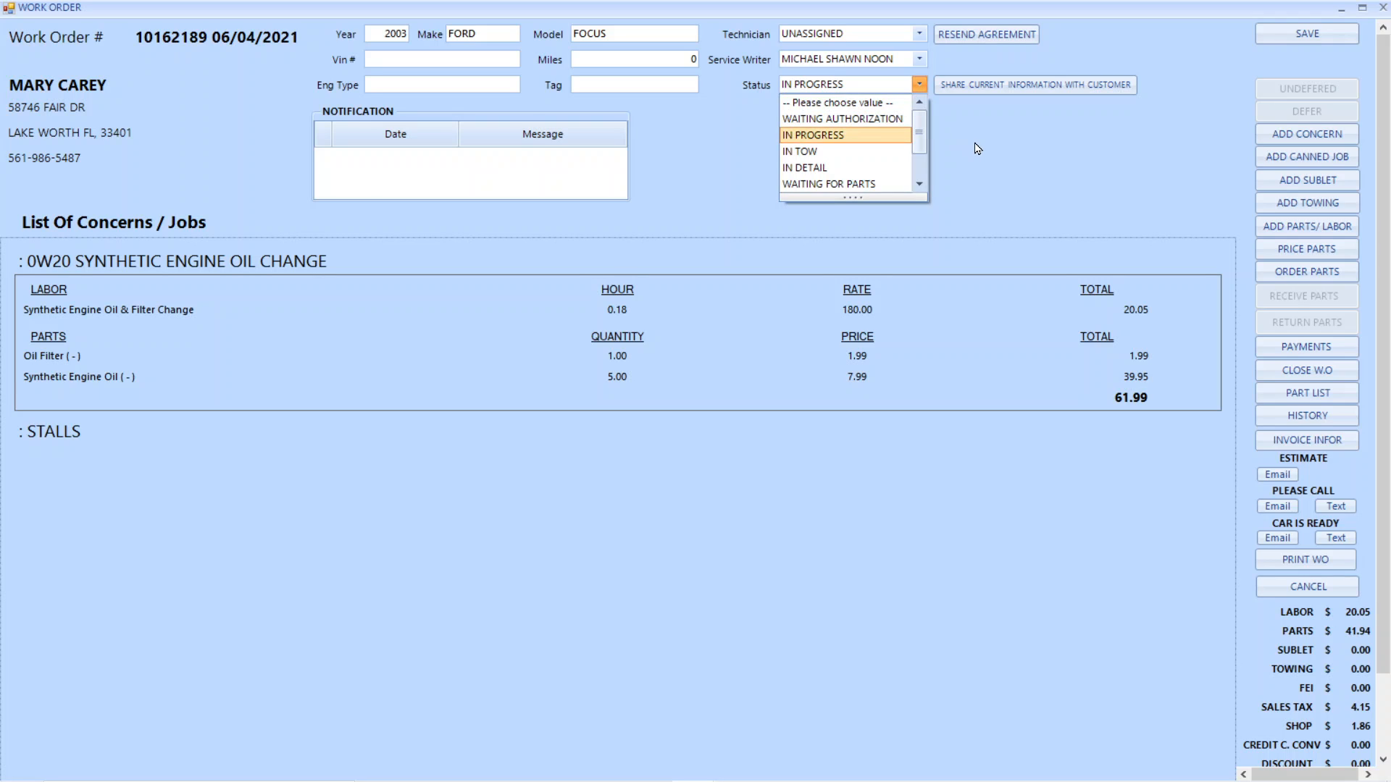
{"action": "scroll", "coordinate": [894, 177], "scroll_direction": "down", "scroll_amount": 1}
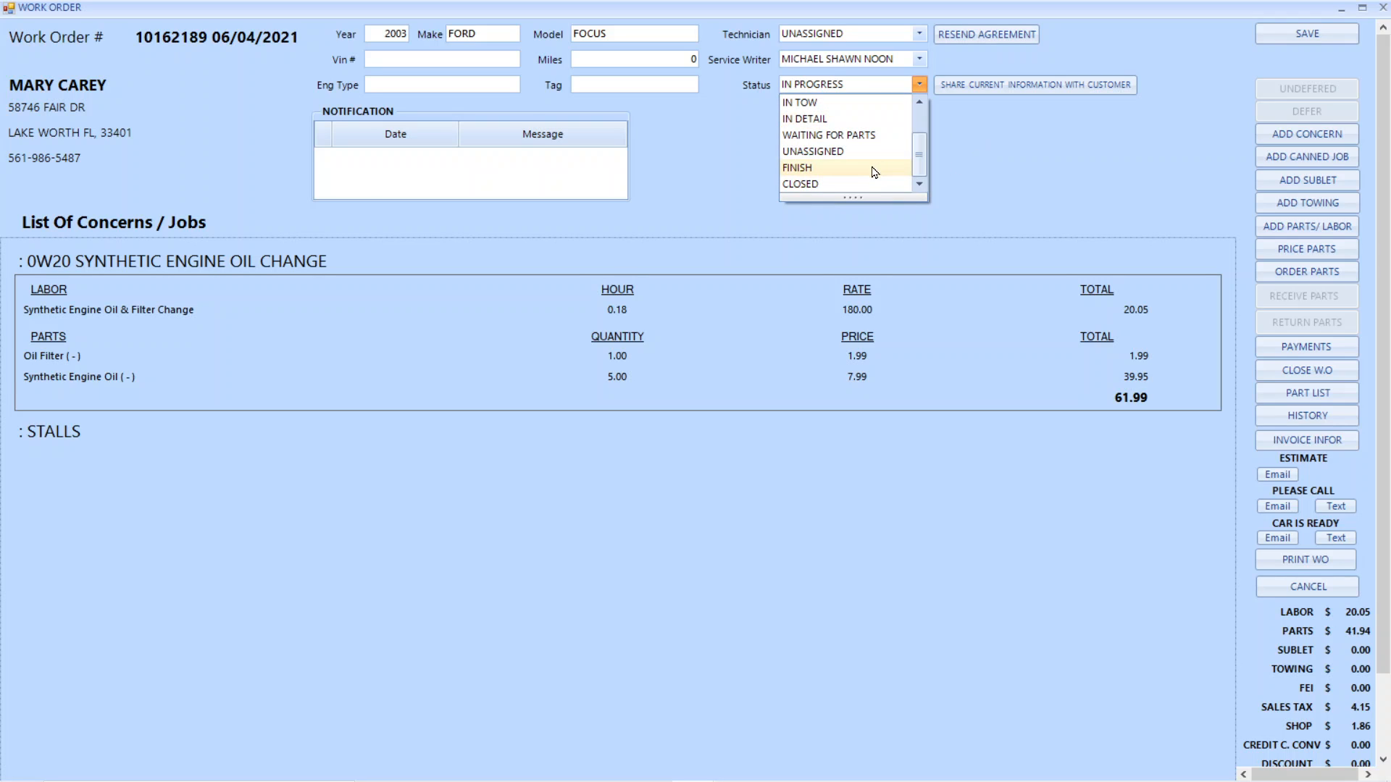
{"action": "left_click", "coordinate": [865, 151]}
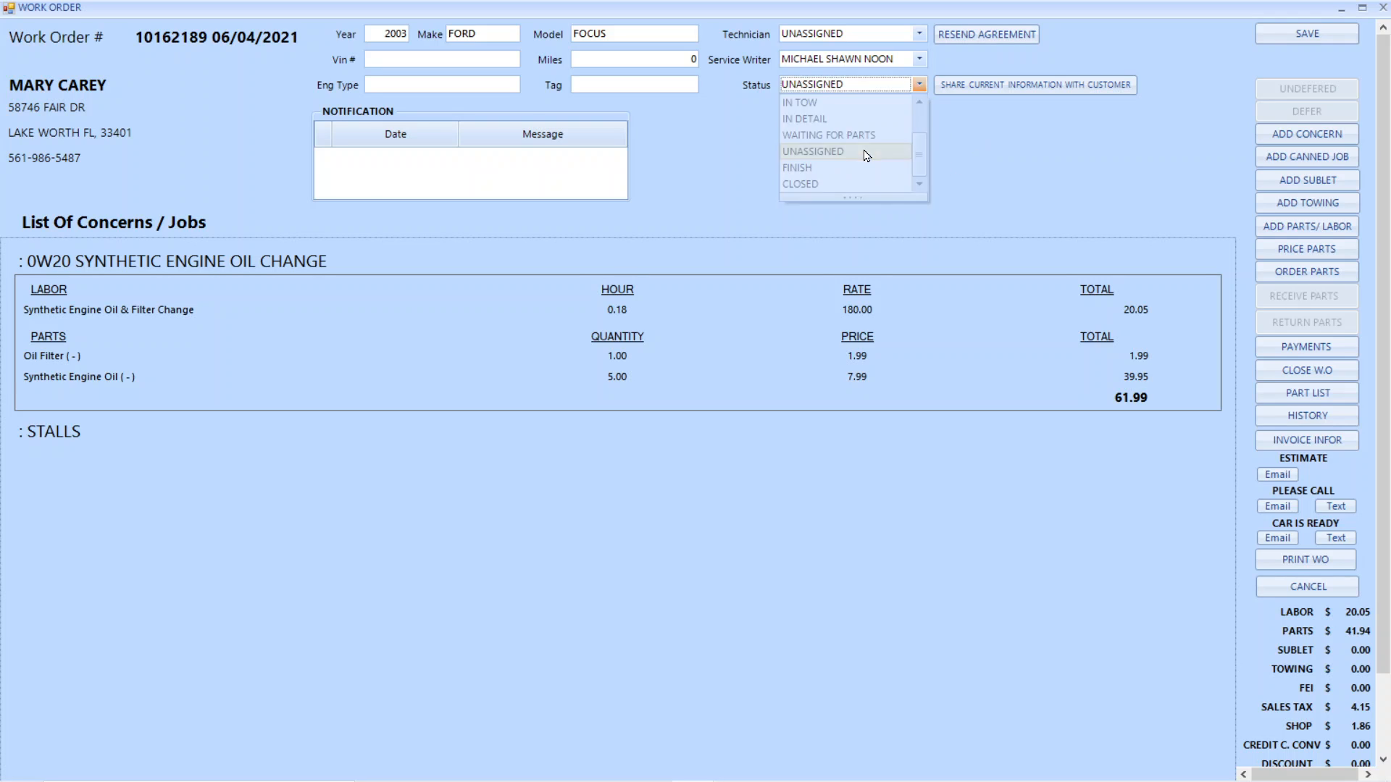
{"action": "left_click", "coordinate": [919, 62]}
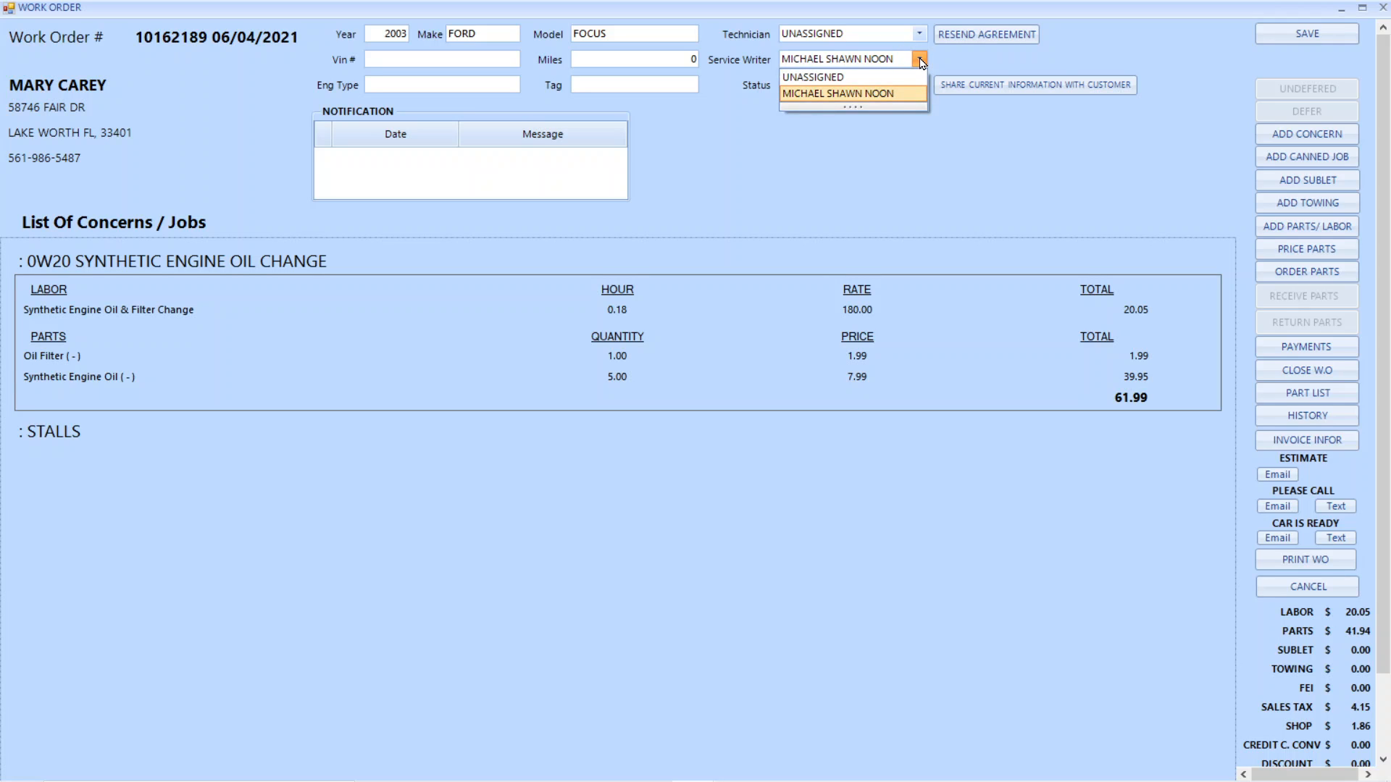
{"action": "left_click", "coordinate": [963, 64]}
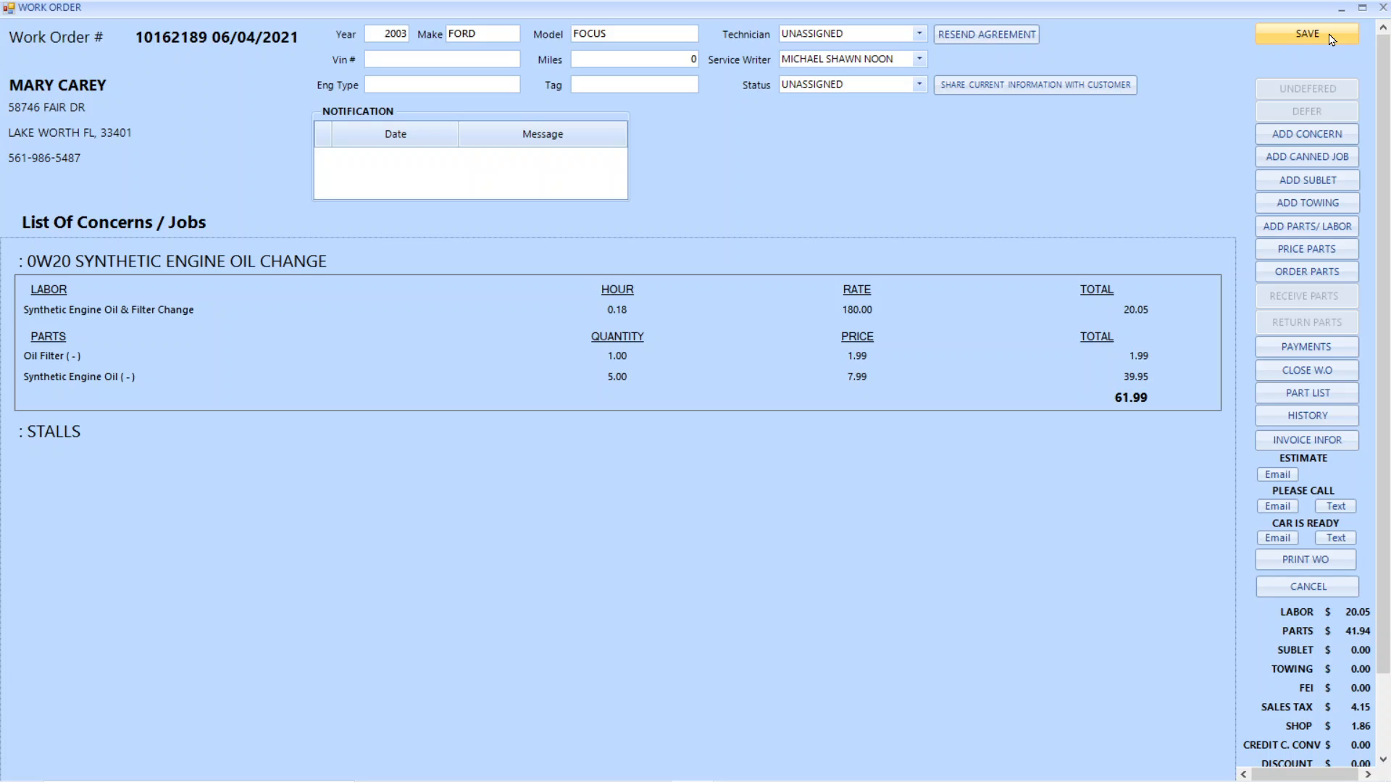
Assign a named technician from the list to the work order and set its status to IN PROGRESS
{"action": "left_click", "coordinate": [918, 35]}
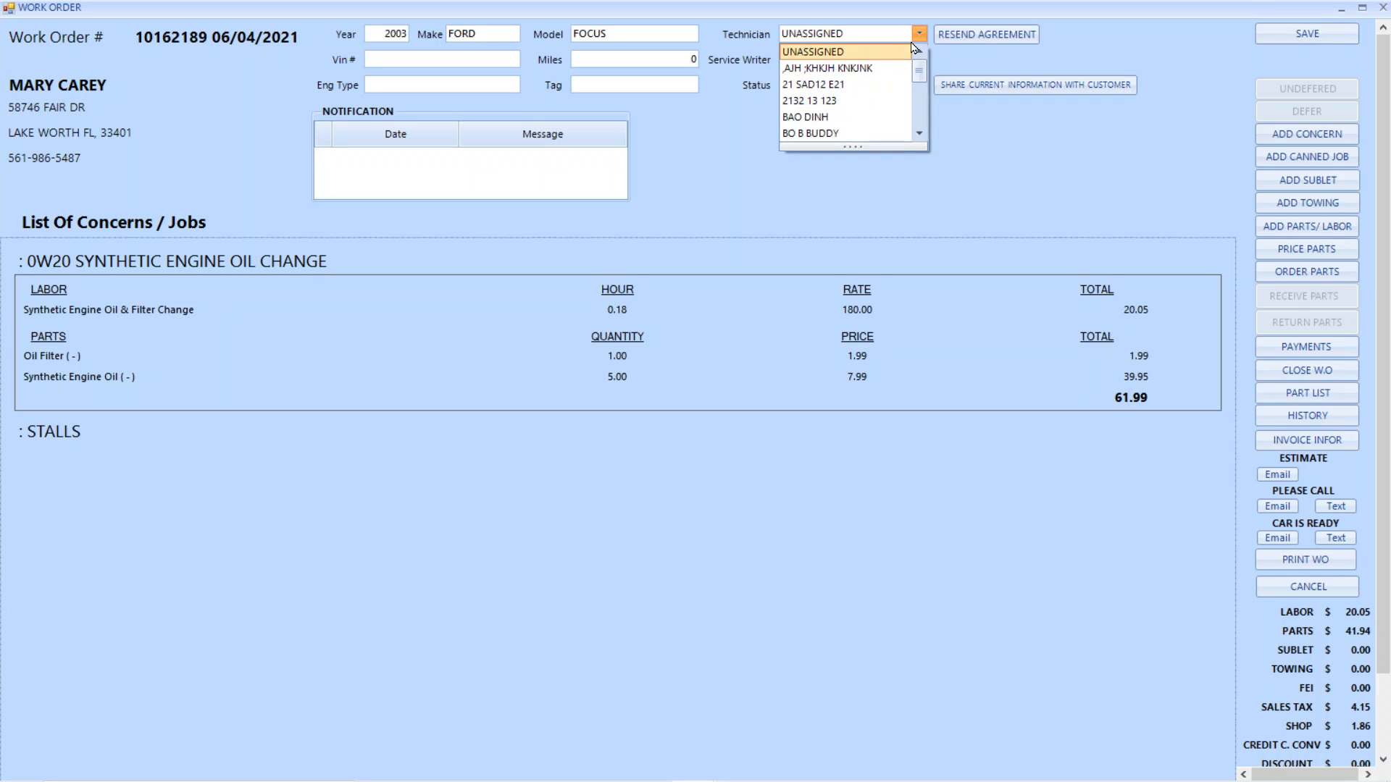
{"action": "scroll", "coordinate": [873, 134], "scroll_direction": "down", "scroll_amount": 5}
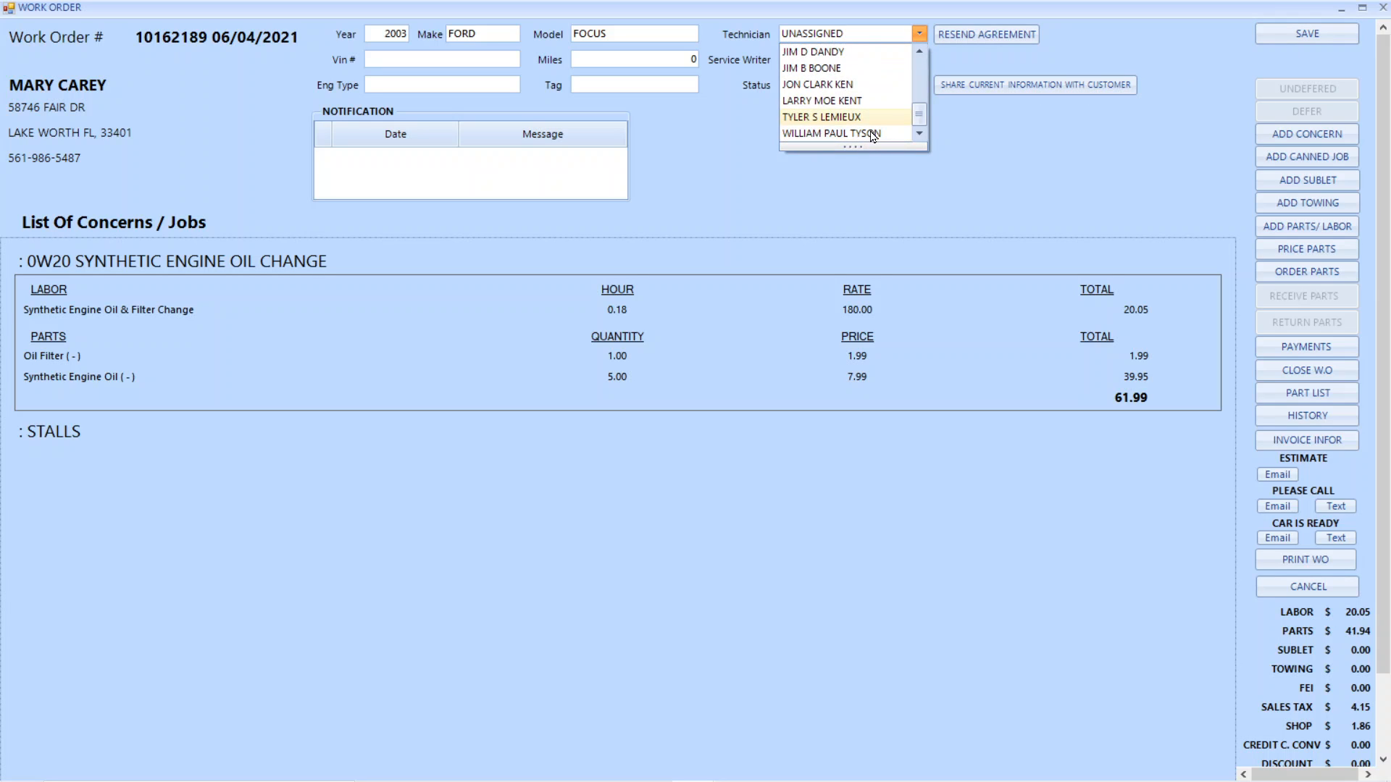
{"action": "scroll", "coordinate": [873, 134], "scroll_direction": "up", "scroll_amount": 5}
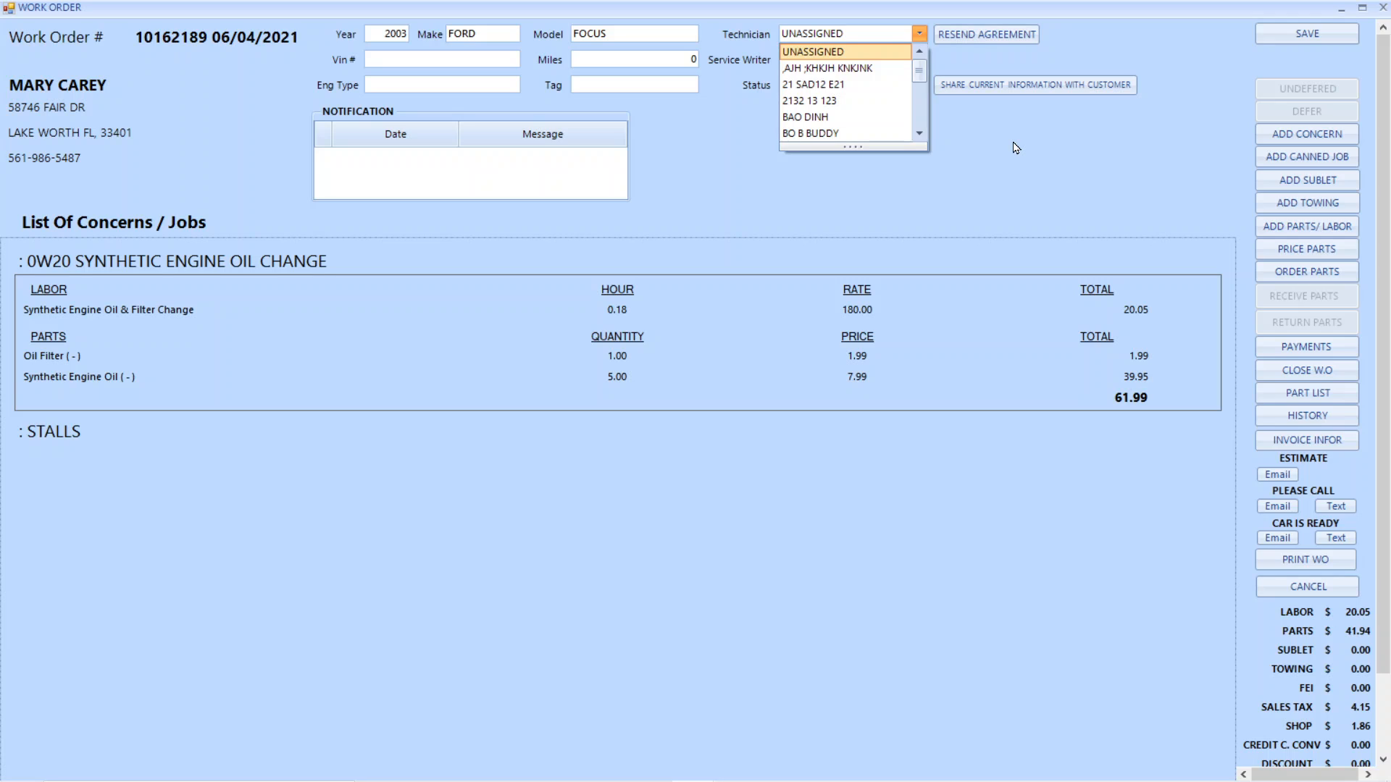
{"action": "left_click", "coordinate": [854, 136]}
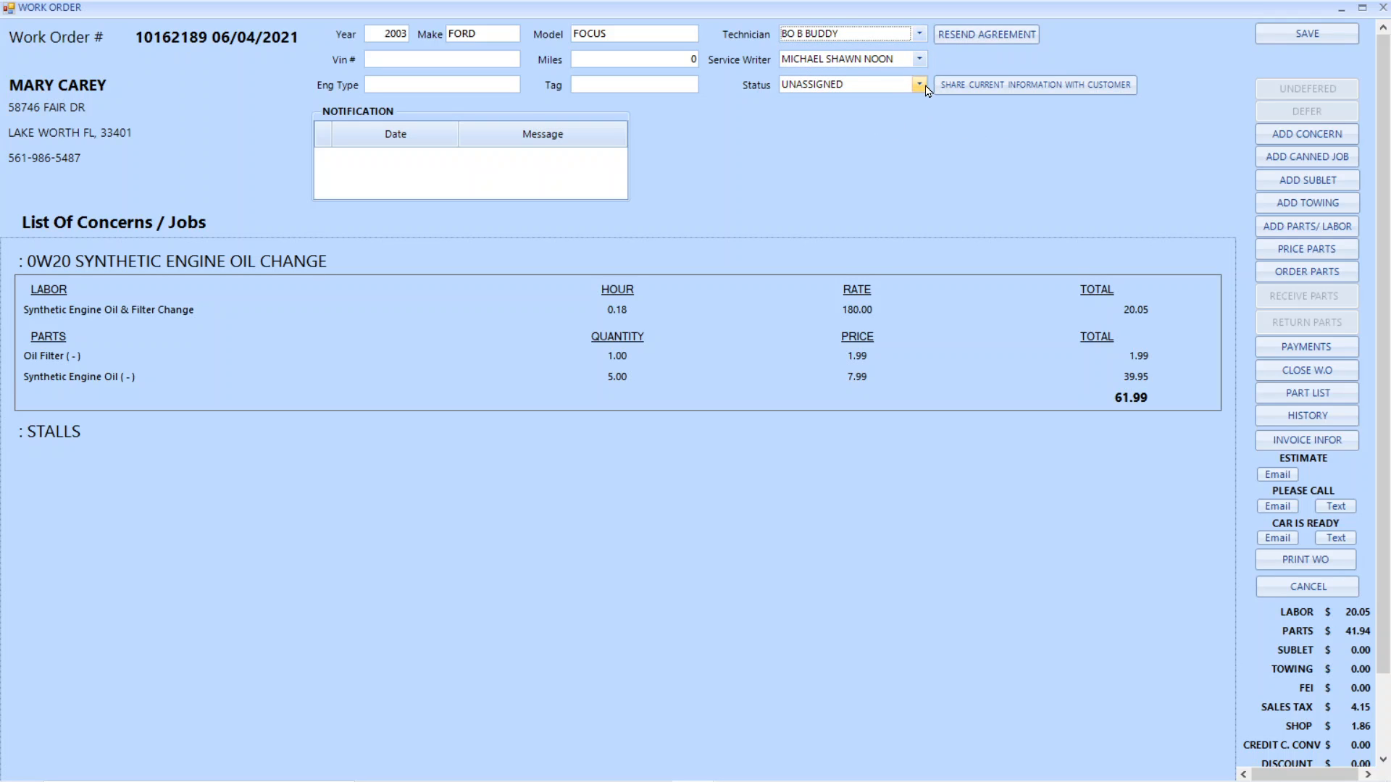
{"action": "left_click", "coordinate": [925, 86]}
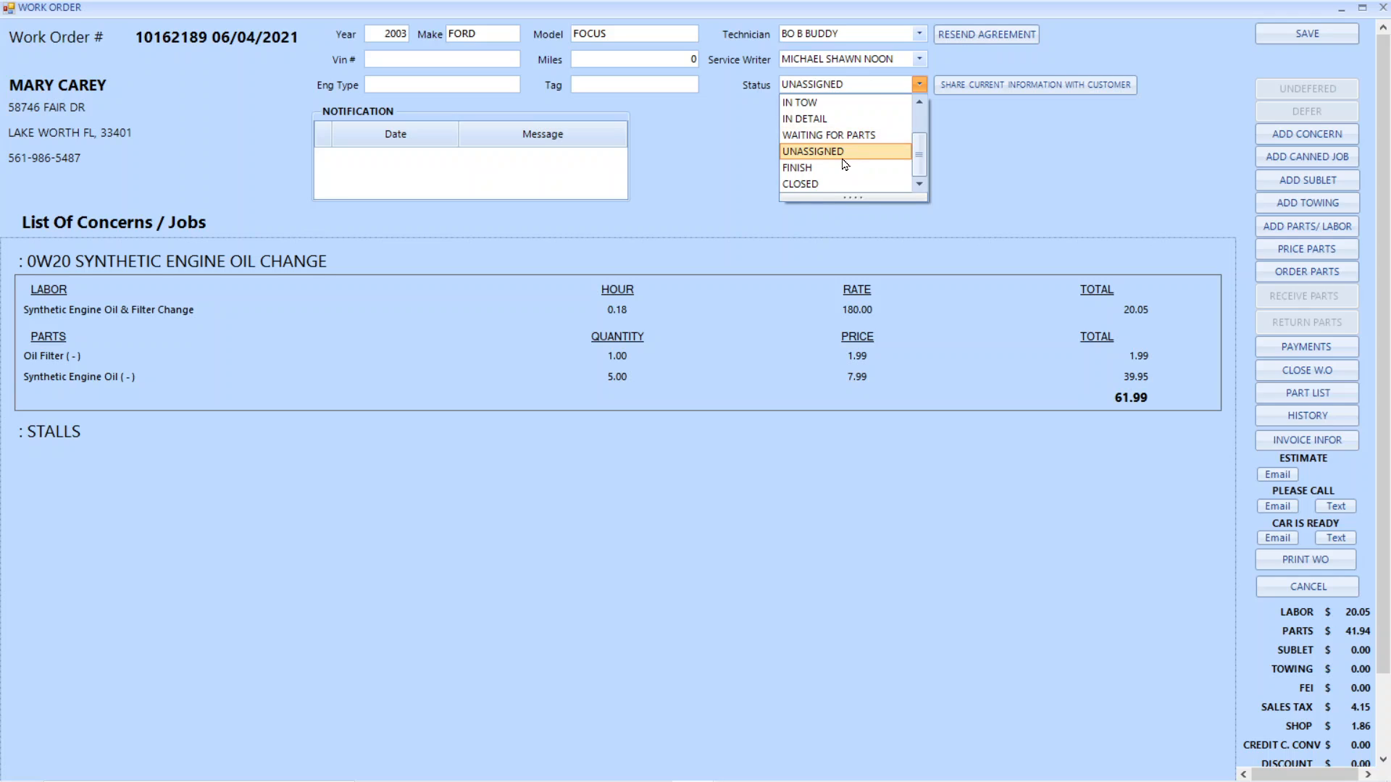
{"action": "scroll", "coordinate": [846, 167], "scroll_direction": "up", "scroll_amount": 1}
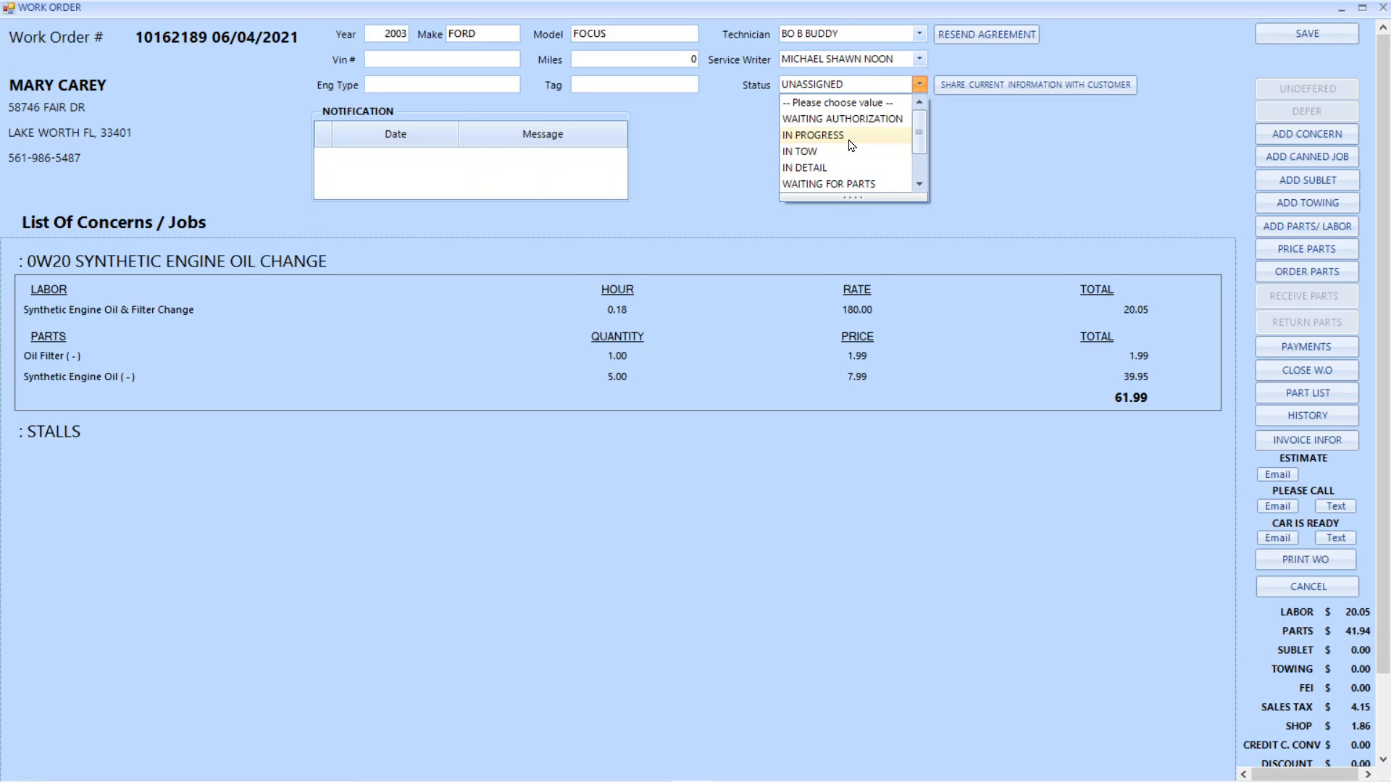
{"action": "left_click", "coordinate": [851, 145]}
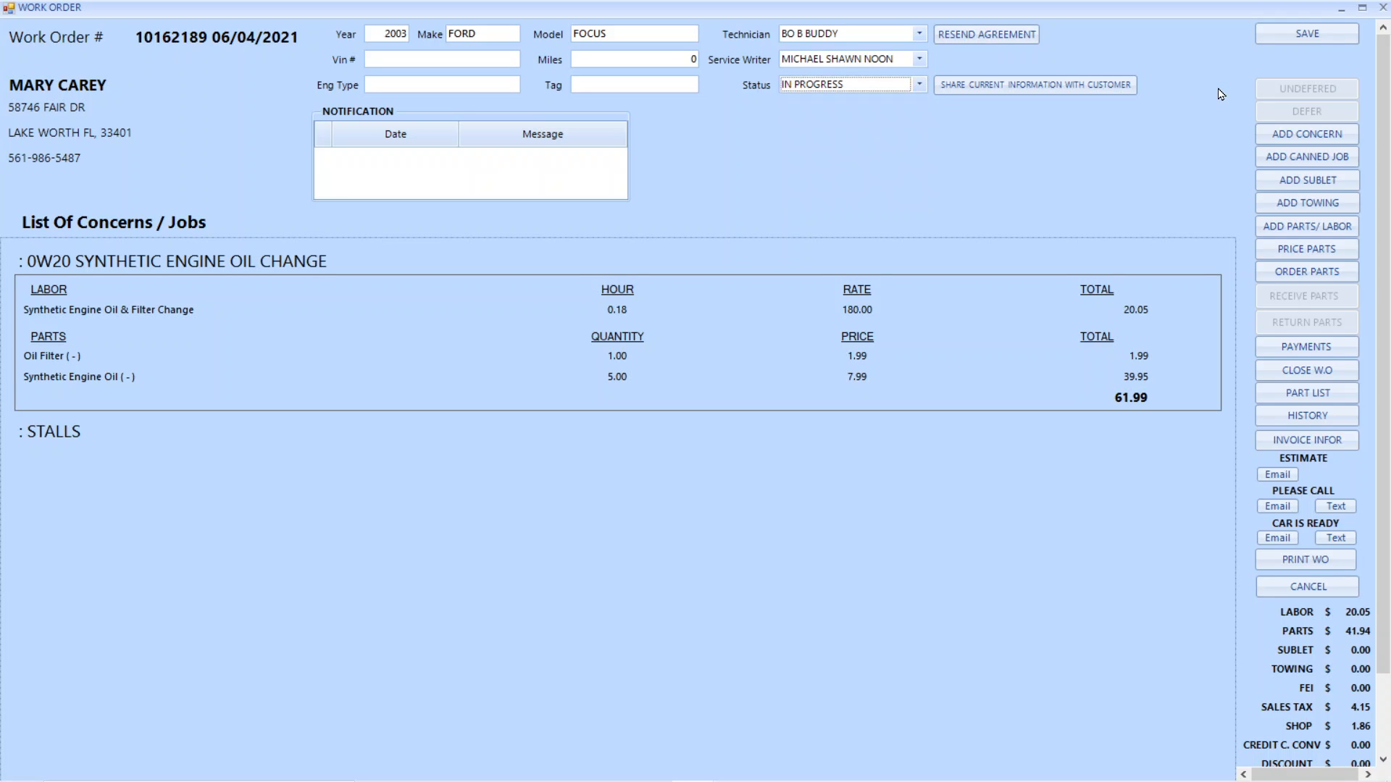
Save the 2003 Ford Focus work order and check its entry in the list of jobs in progress
{"action": "left_click", "coordinate": [1312, 35]}
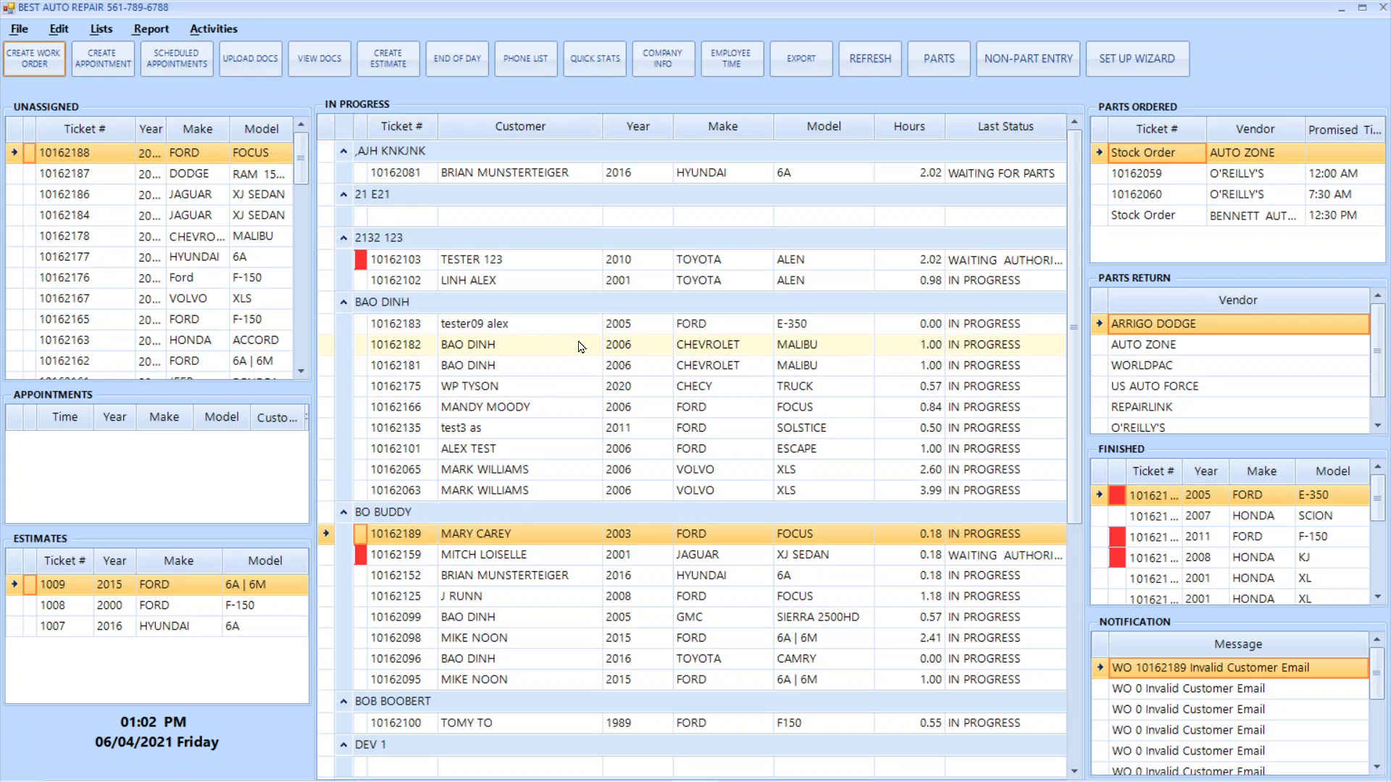
{"action": "scroll", "coordinate": [582, 346], "scroll_direction": "down", "scroll_amount": 2}
{"action": "scroll", "coordinate": [580, 346], "scroll_direction": "down", "scroll_amount": 5}
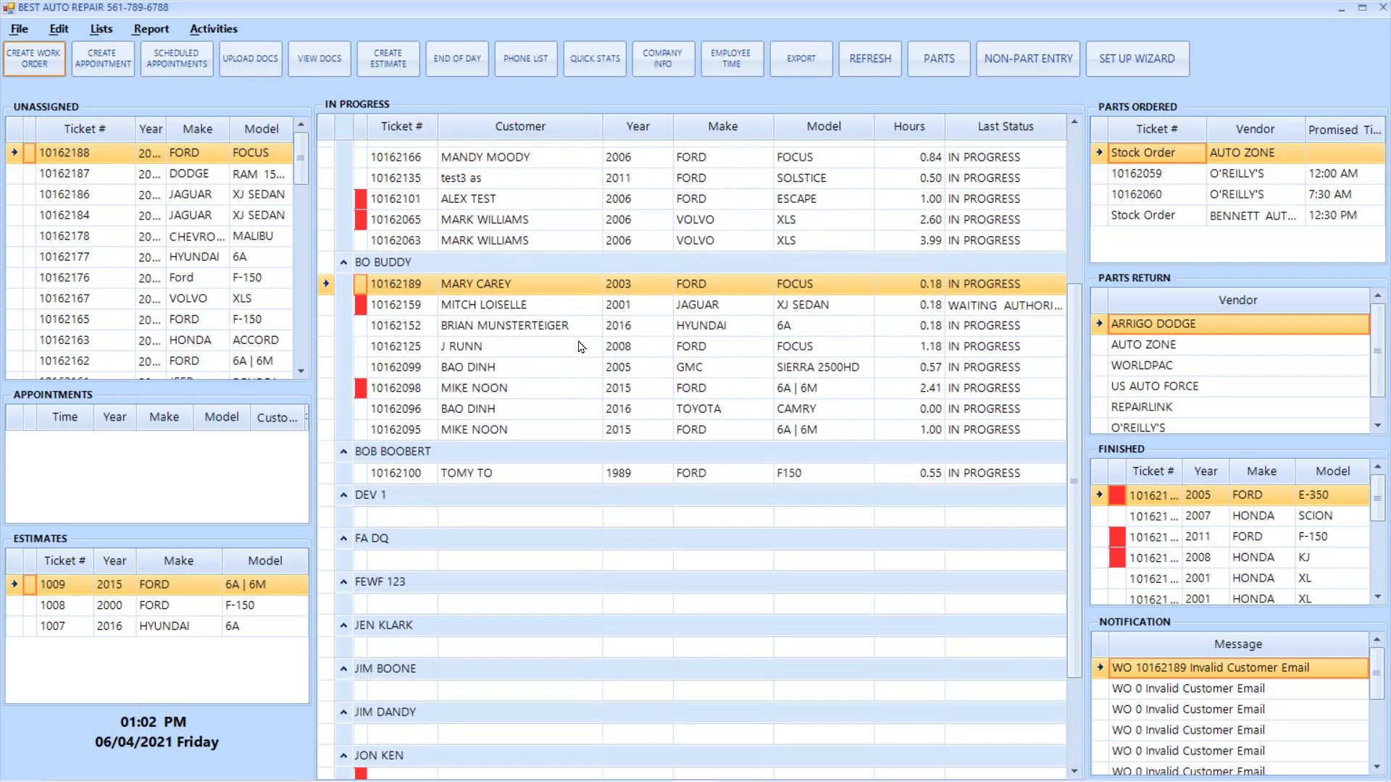
{"action": "scroll", "coordinate": [583, 351], "scroll_direction": "up", "scroll_amount": 4}
{"action": "scroll", "coordinate": [589, 361], "scroll_direction": "up", "scroll_amount": 3}
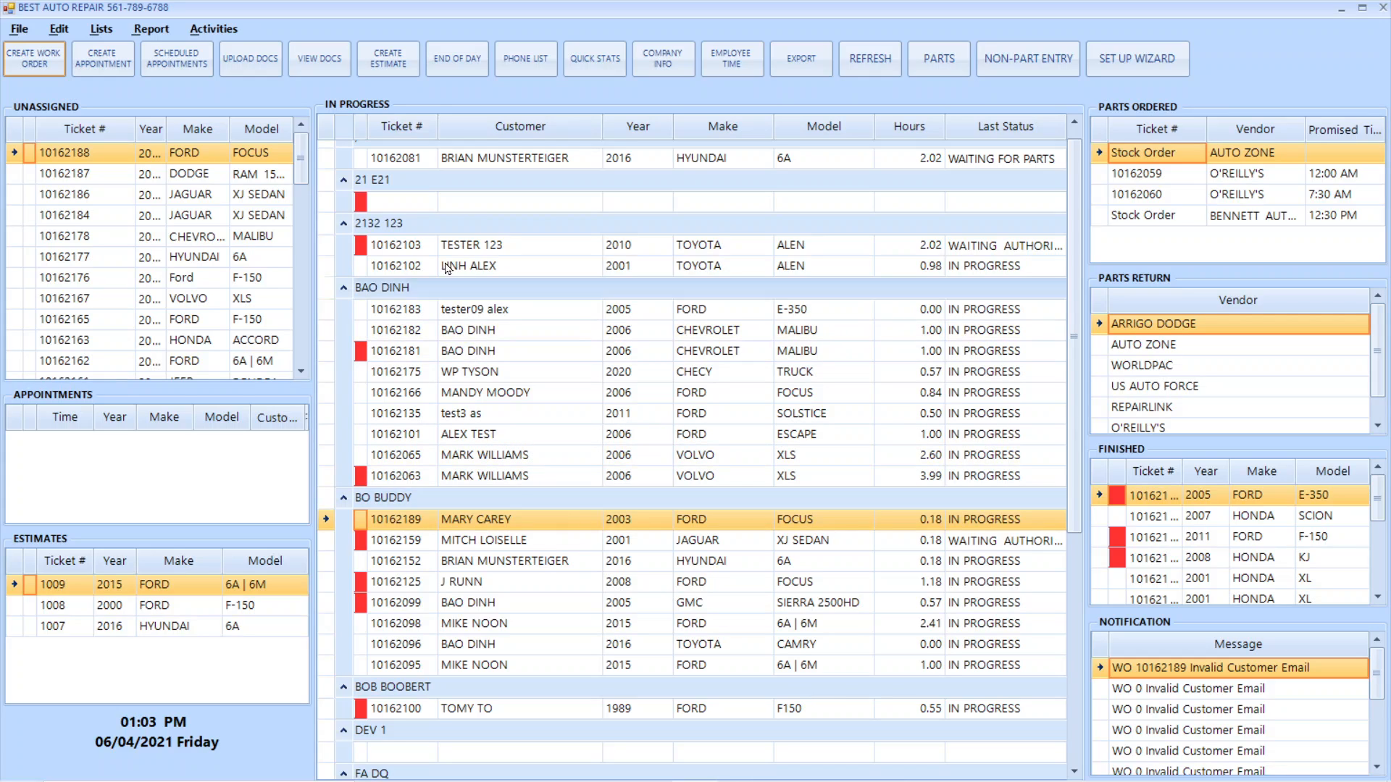
Start a new work order and load the existing customer who owns the 2005 Toyota Tundra
{"action": "left_click", "coordinate": [55, 71]}
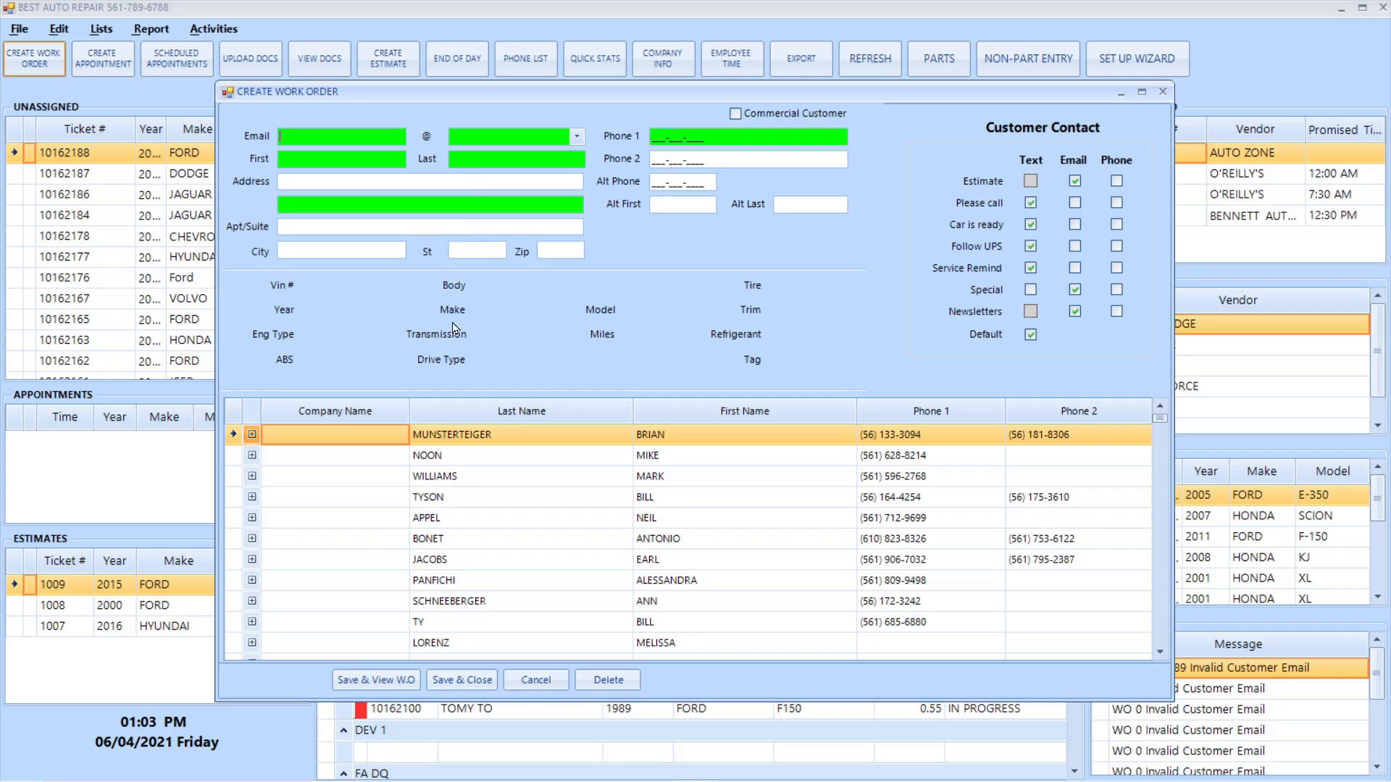
{"action": "scroll", "coordinate": [464, 484], "scroll_direction": "down", "scroll_amount": 3}
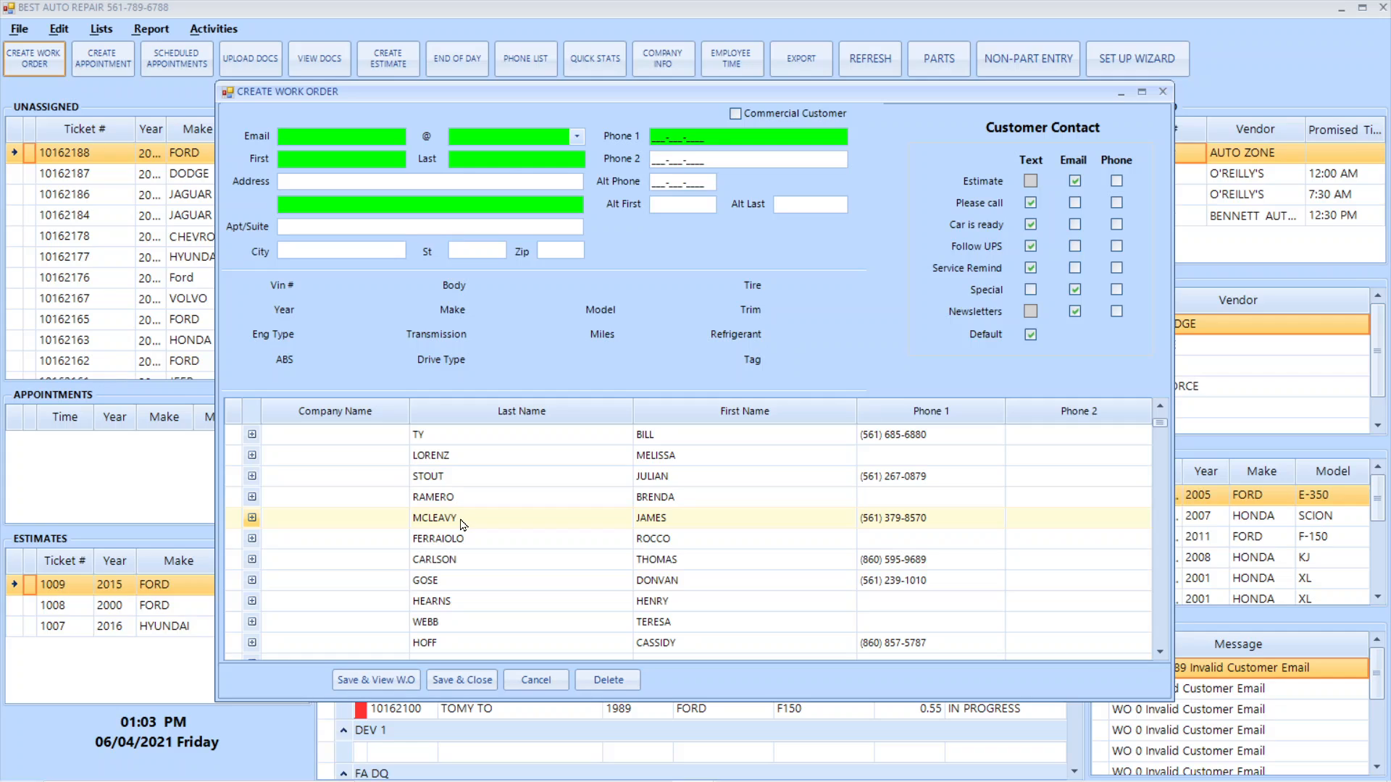
{"action": "left_click", "coordinate": [252, 519]}
{"action": "left_click", "coordinate": [252, 518]}
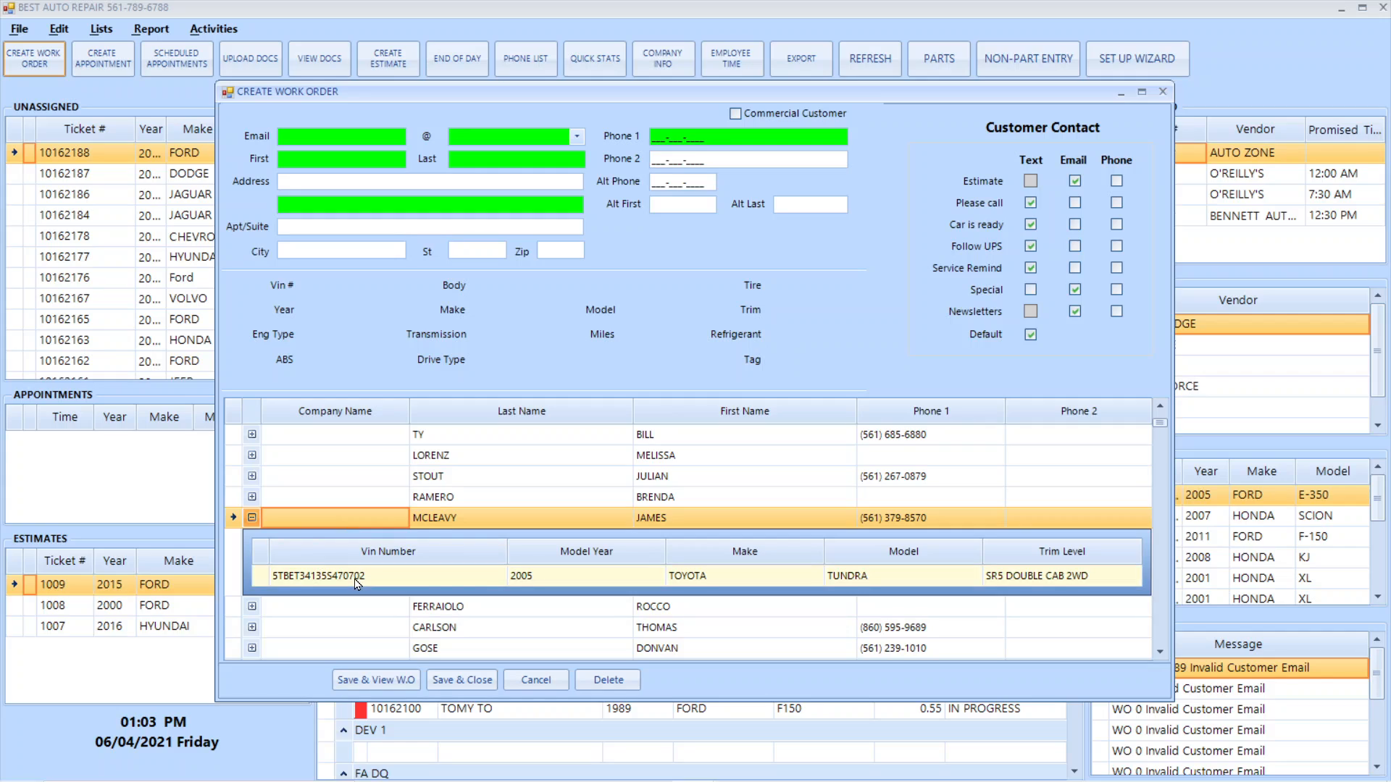
{"action": "left_click", "coordinate": [307, 581]}
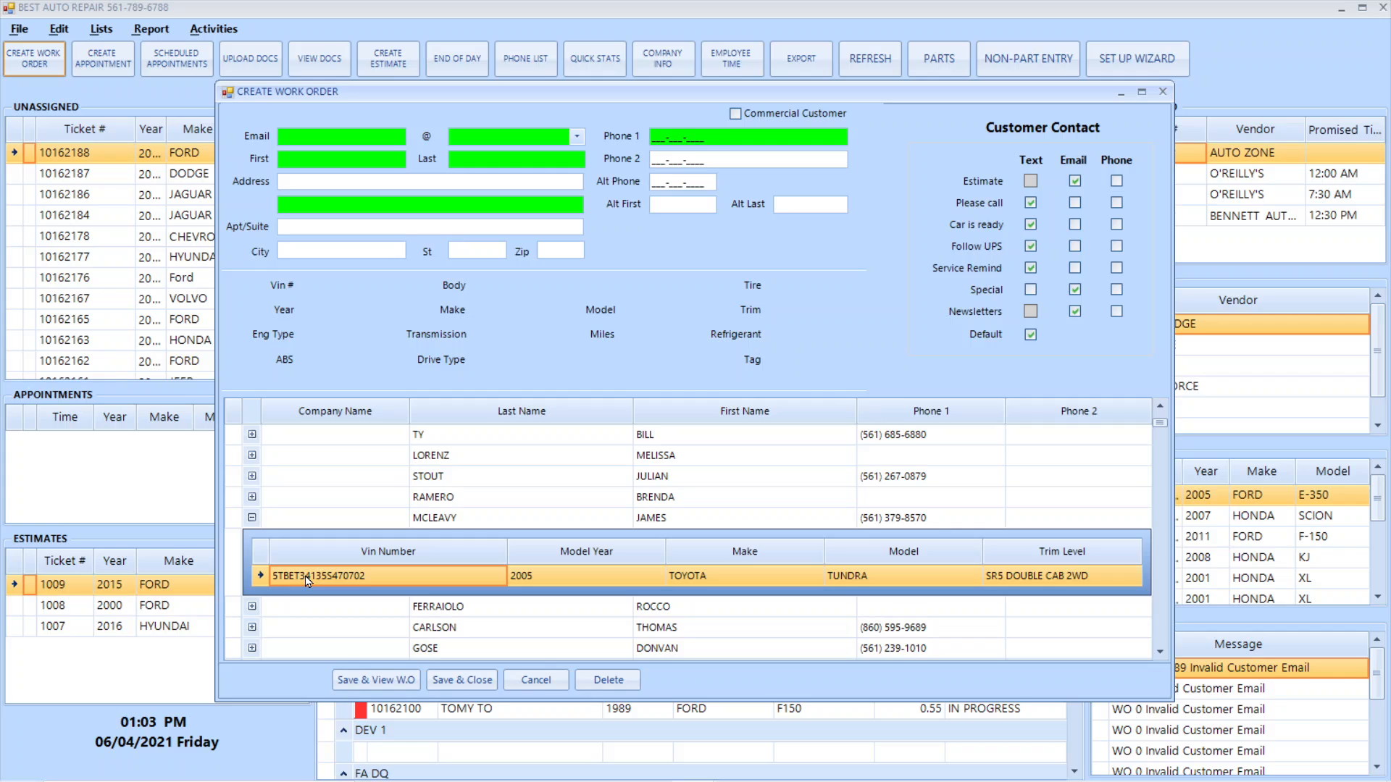
{"action": "double_click", "coordinate": [307, 581]}
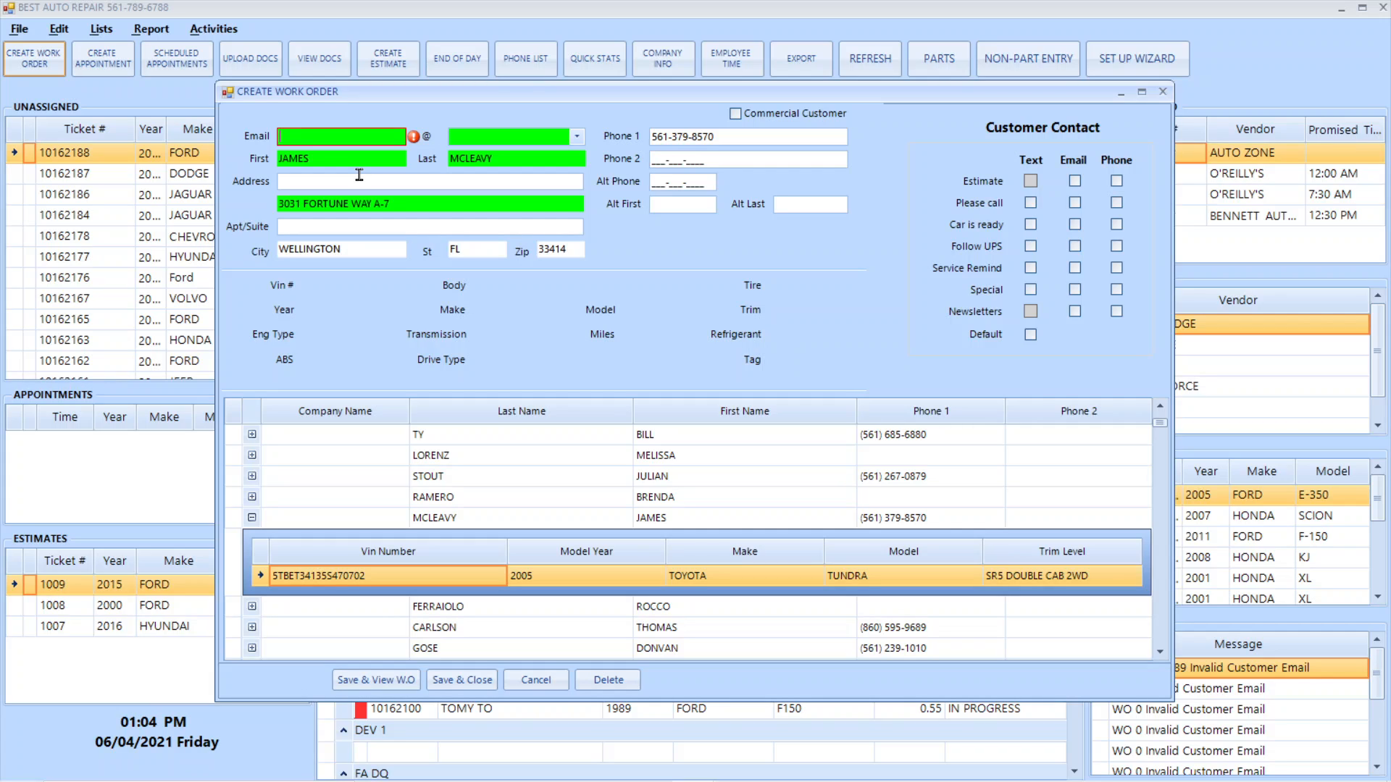
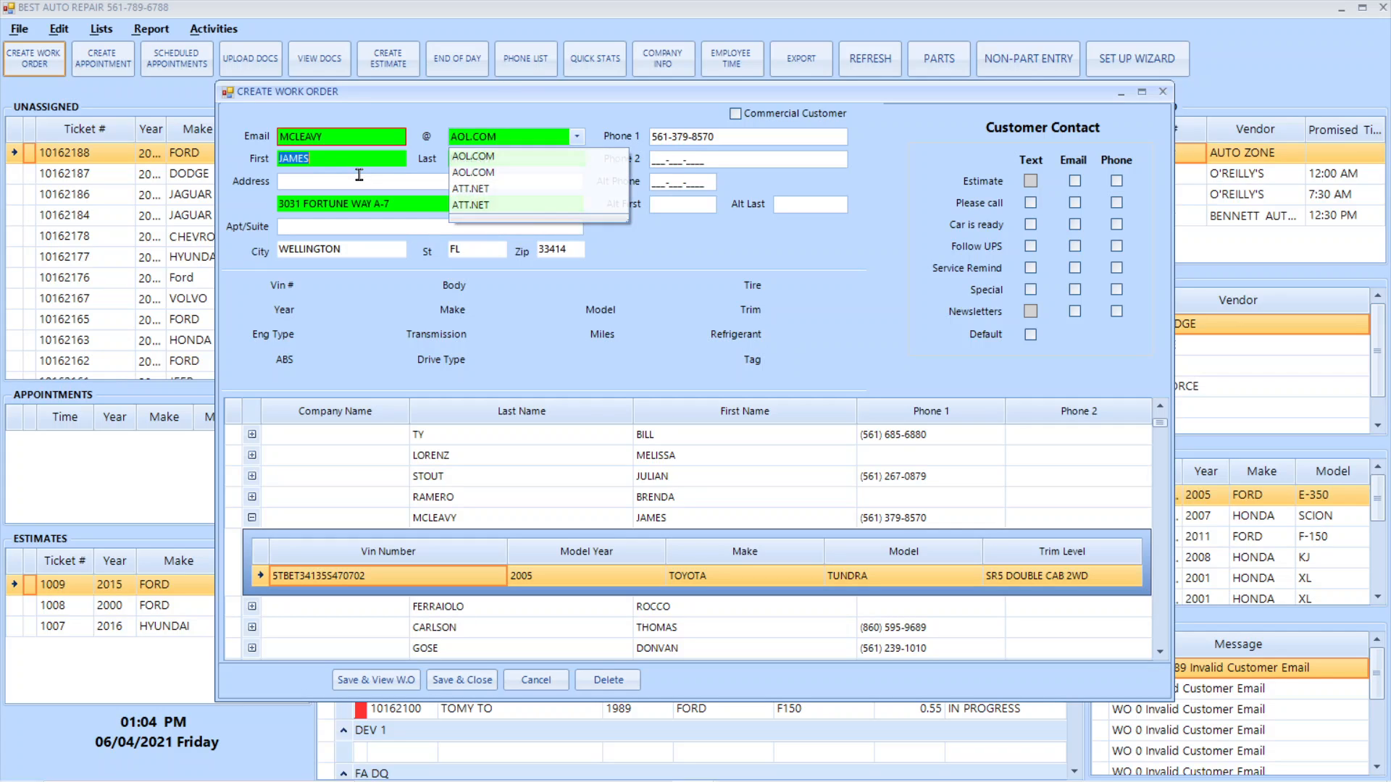
Fill in the customer's e-mail using the AOL.COM domain and accept the remaining contact details as they are
{"action": "key", "text": "Tab"}
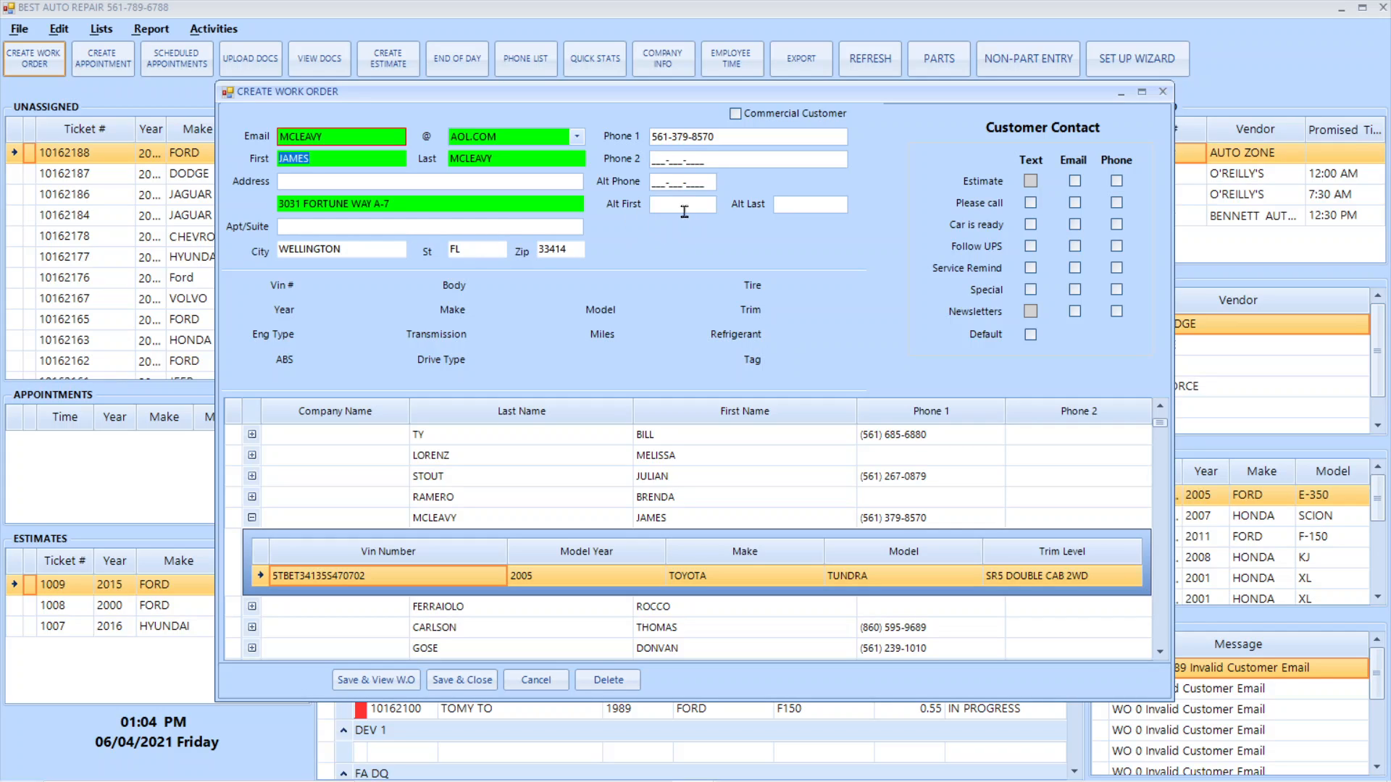
{"action": "key", "text": "Tab"}
{"action": "key", "text": "Tab"}
{"action": "key", "text": "Tab"}
{"action": "key", "text": "Tab"}
{"action": "key", "text": "Tab"}
{"action": "key", "text": "Tab"}
{"action": "key", "text": "Tab"}
{"action": "key", "text": "Tab"}
{"action": "key", "text": "Tab"}
{"action": "key", "text": "Tab"}
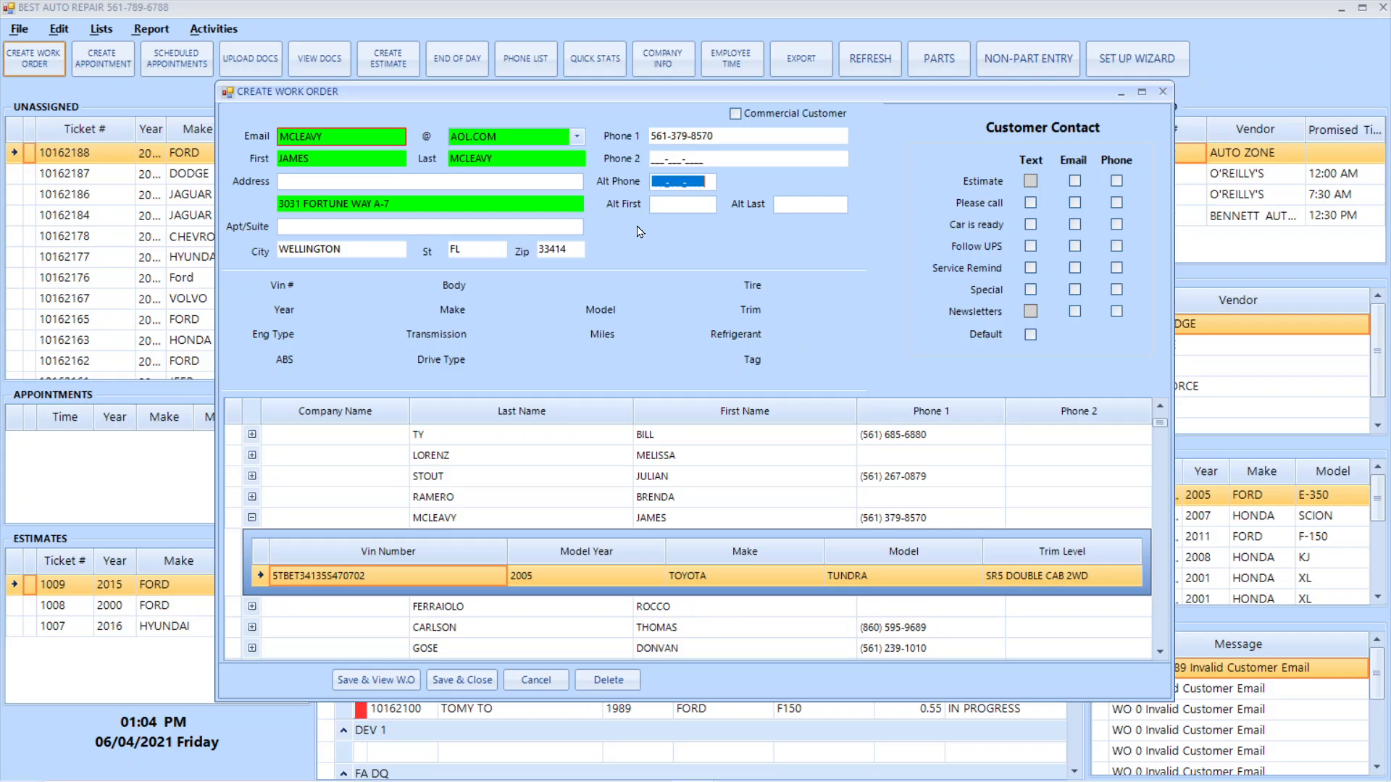
{"action": "key", "text": "Tab"}
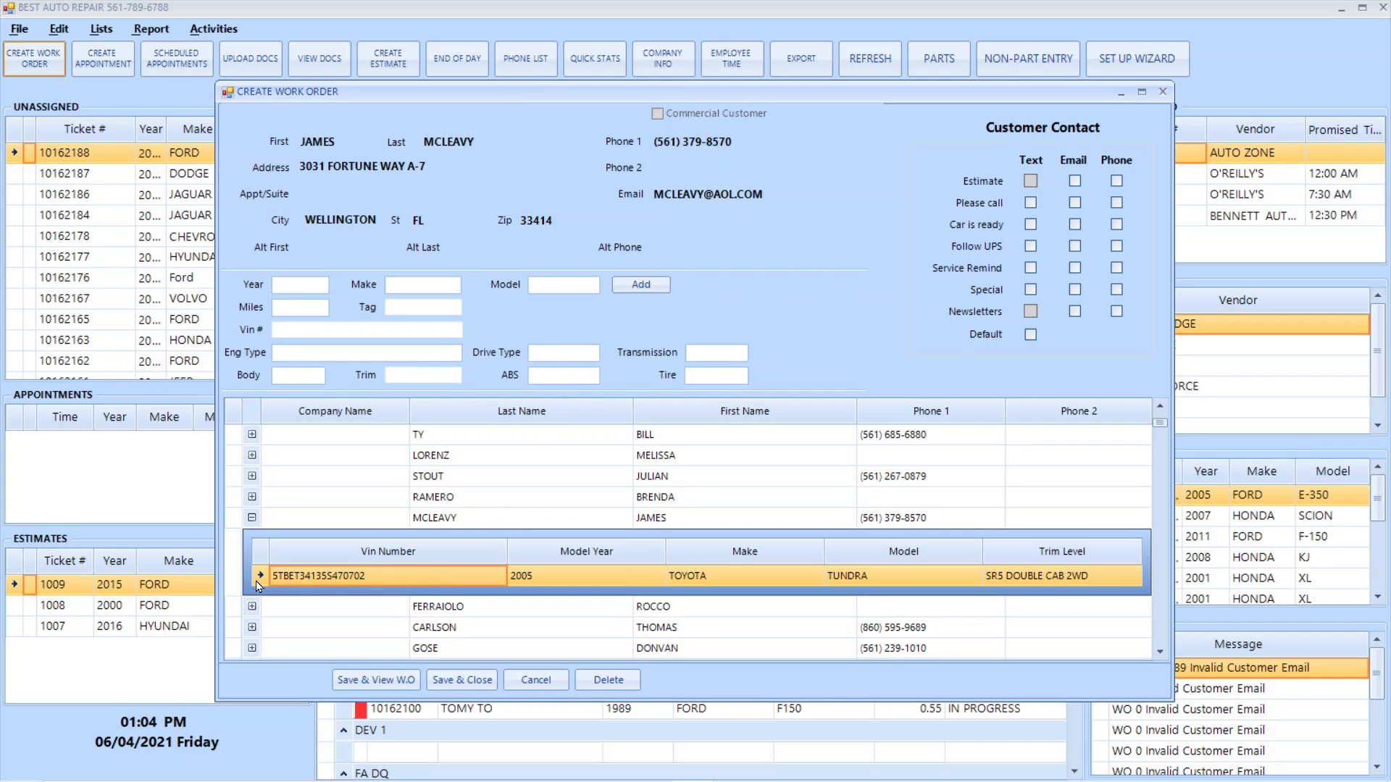
For the customer's 2005 Toyota Tundra, add the concern STALLS and the canned job 0W20 SYNTHETIC ENGINE OIL CHANGE
{"action": "double_click", "coordinate": [311, 577]}
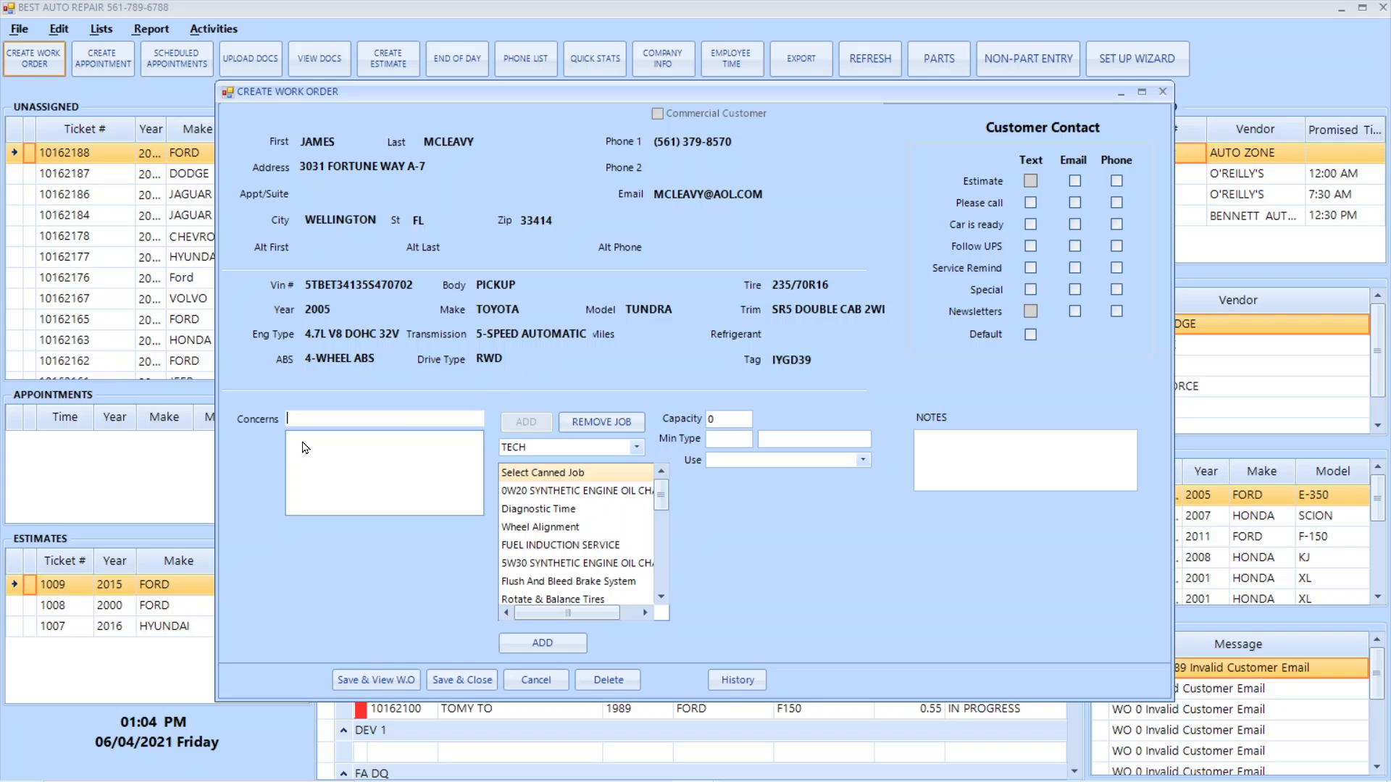
{"action": "left_click", "coordinate": [334, 423]}
{"action": "type", "text": "STALL"}
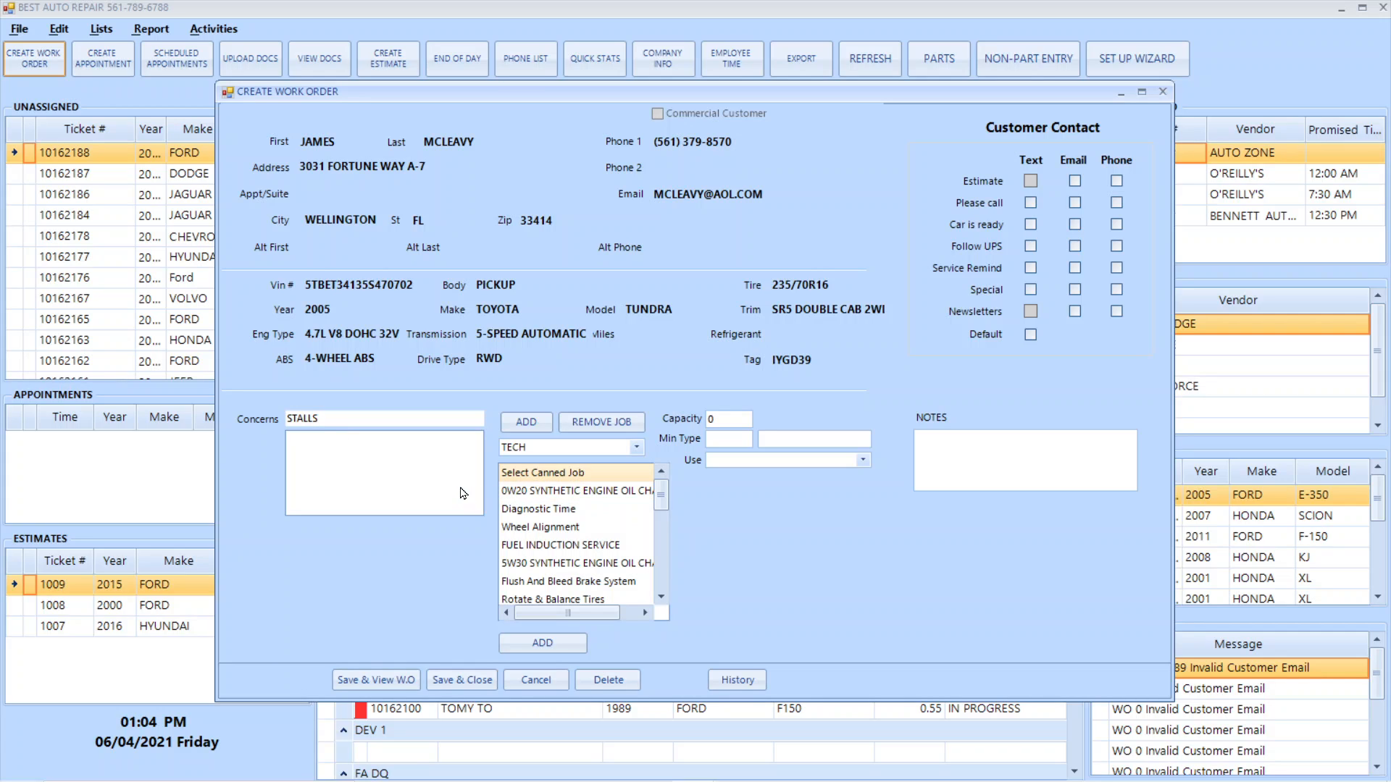
{"action": "type", "text": "S"}
{"action": "key", "text": "Return"}
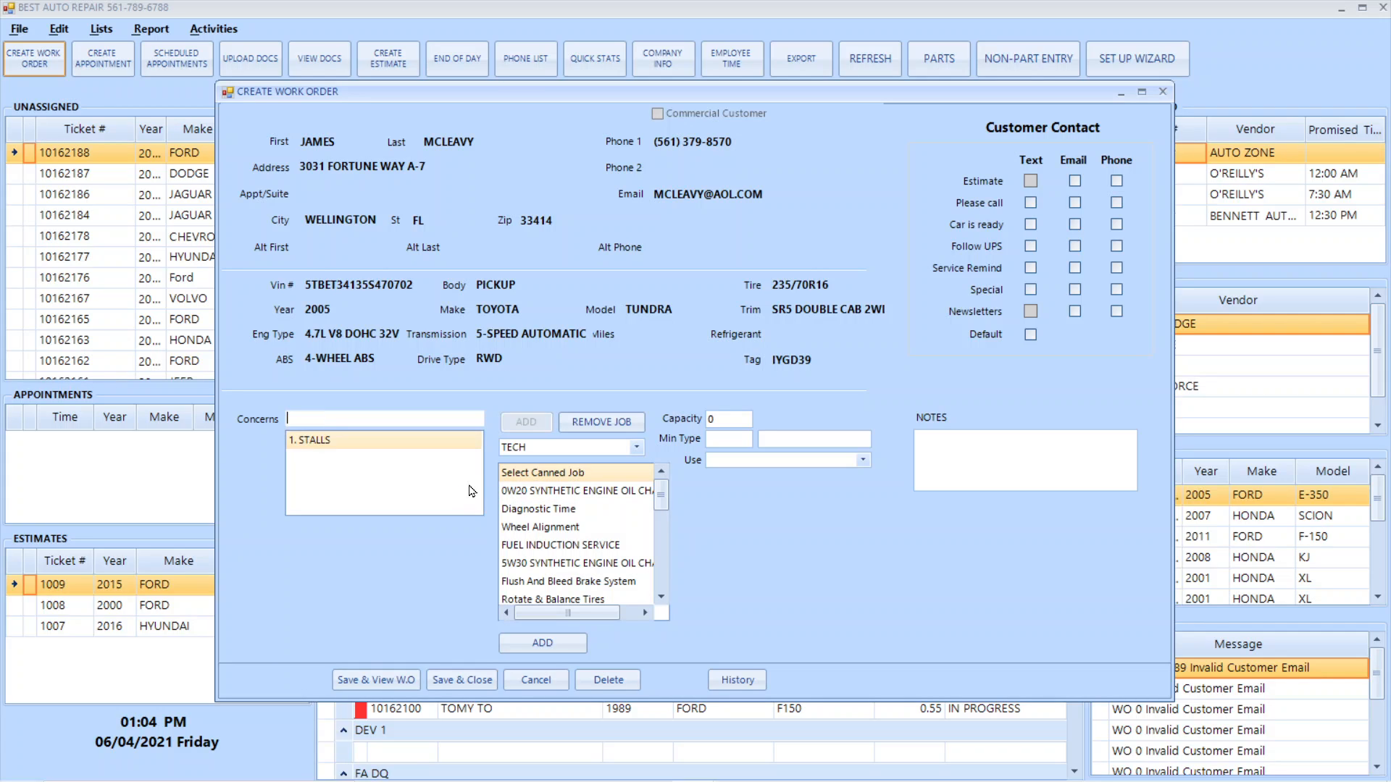
{"action": "left_click", "coordinate": [552, 495]}
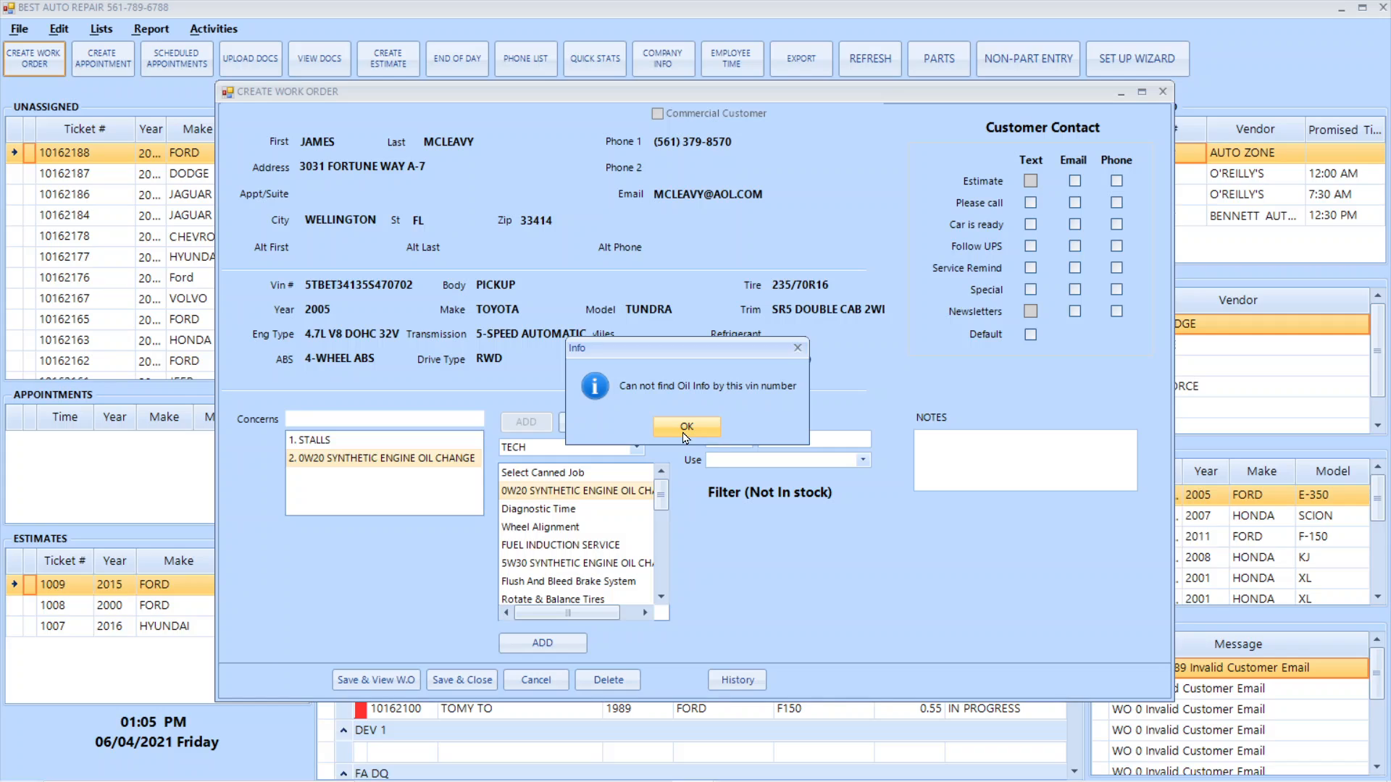
{"action": "left_click", "coordinate": [683, 433]}
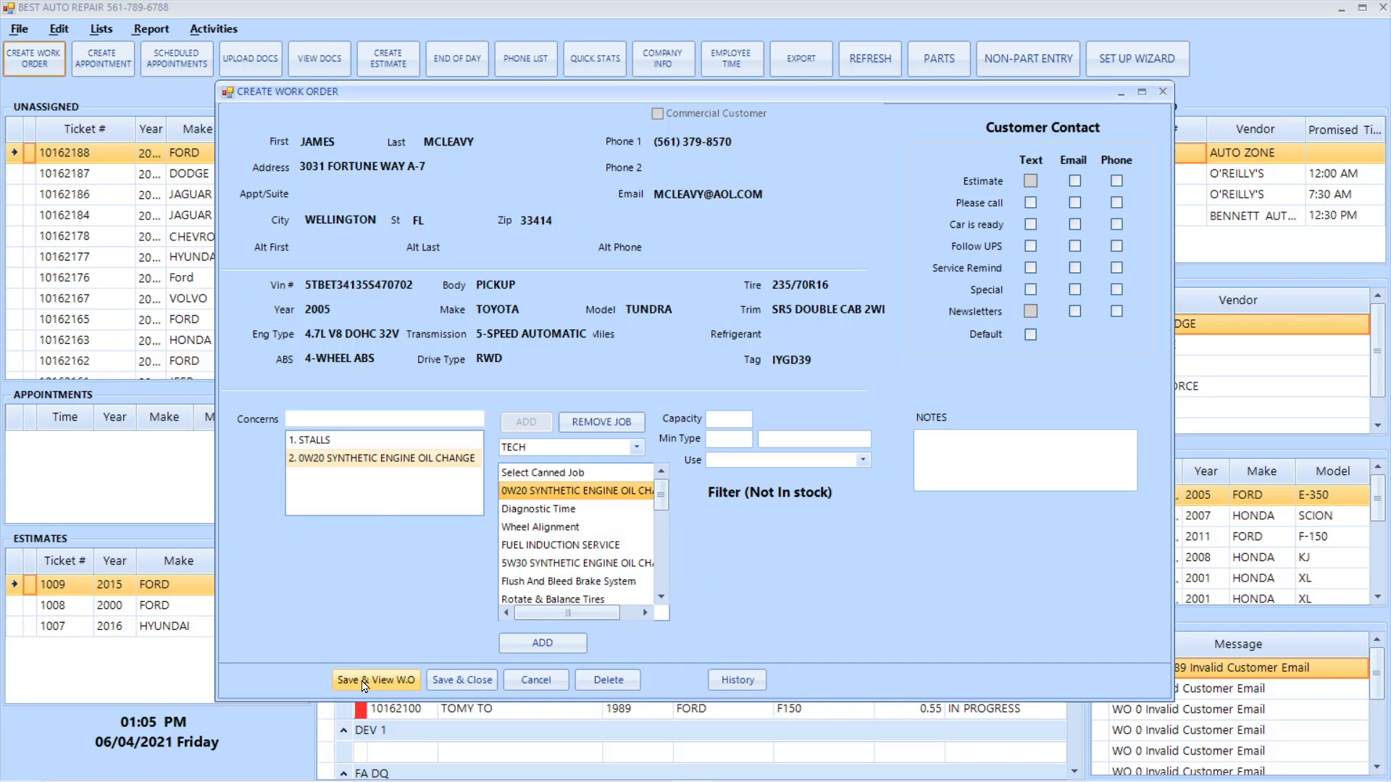
Assign a named technician to the Tundra's jobs and save the work order, viewing it before the final save
{"action": "left_click", "coordinate": [637, 447]}
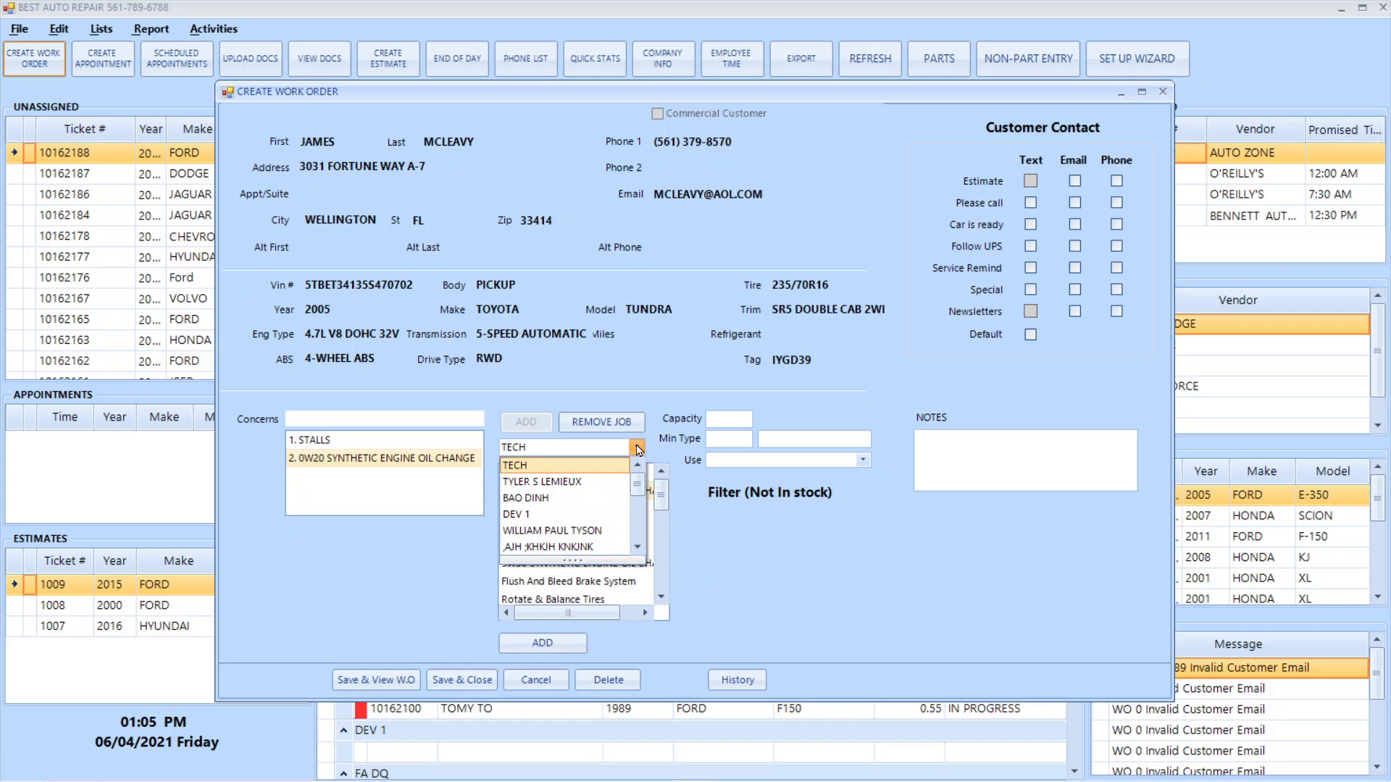
{"action": "left_click", "coordinate": [554, 498]}
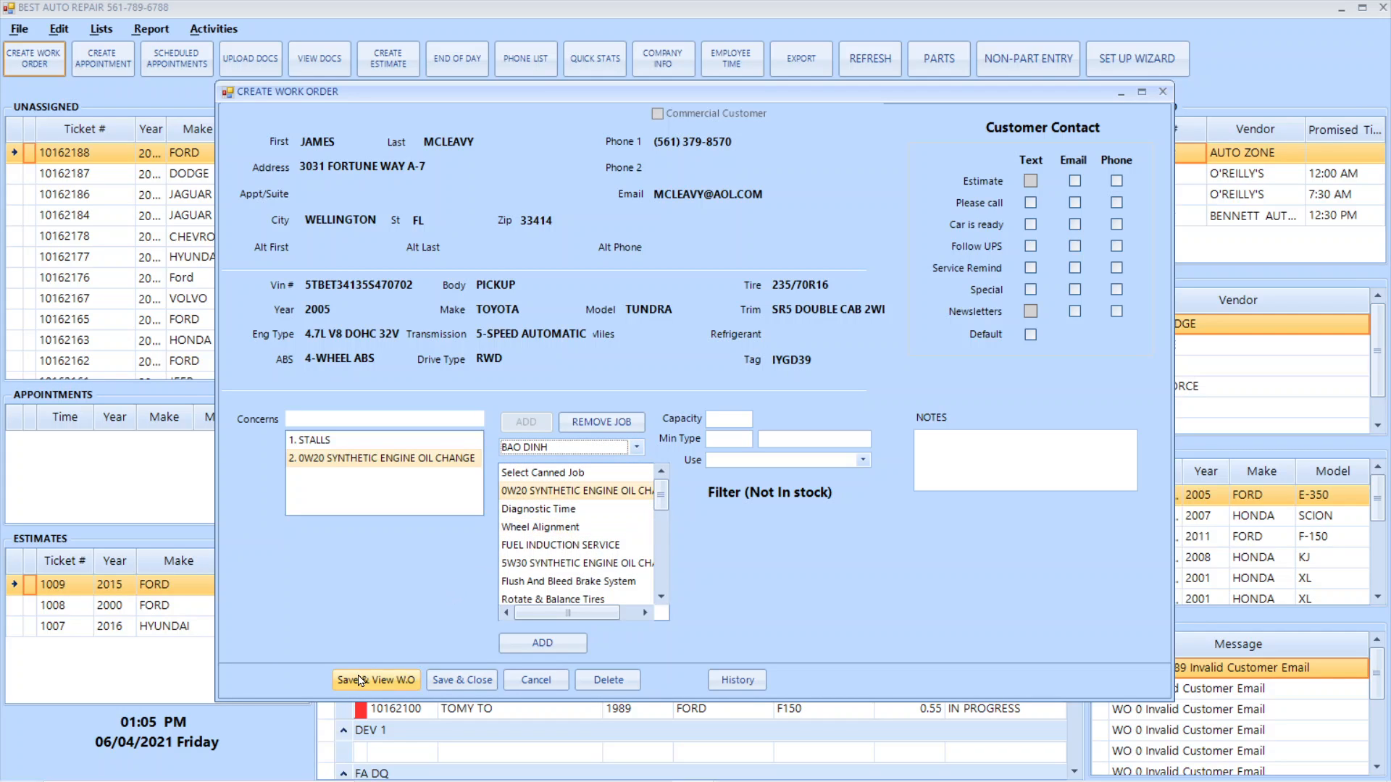
{"action": "left_click", "coordinate": [397, 682]}
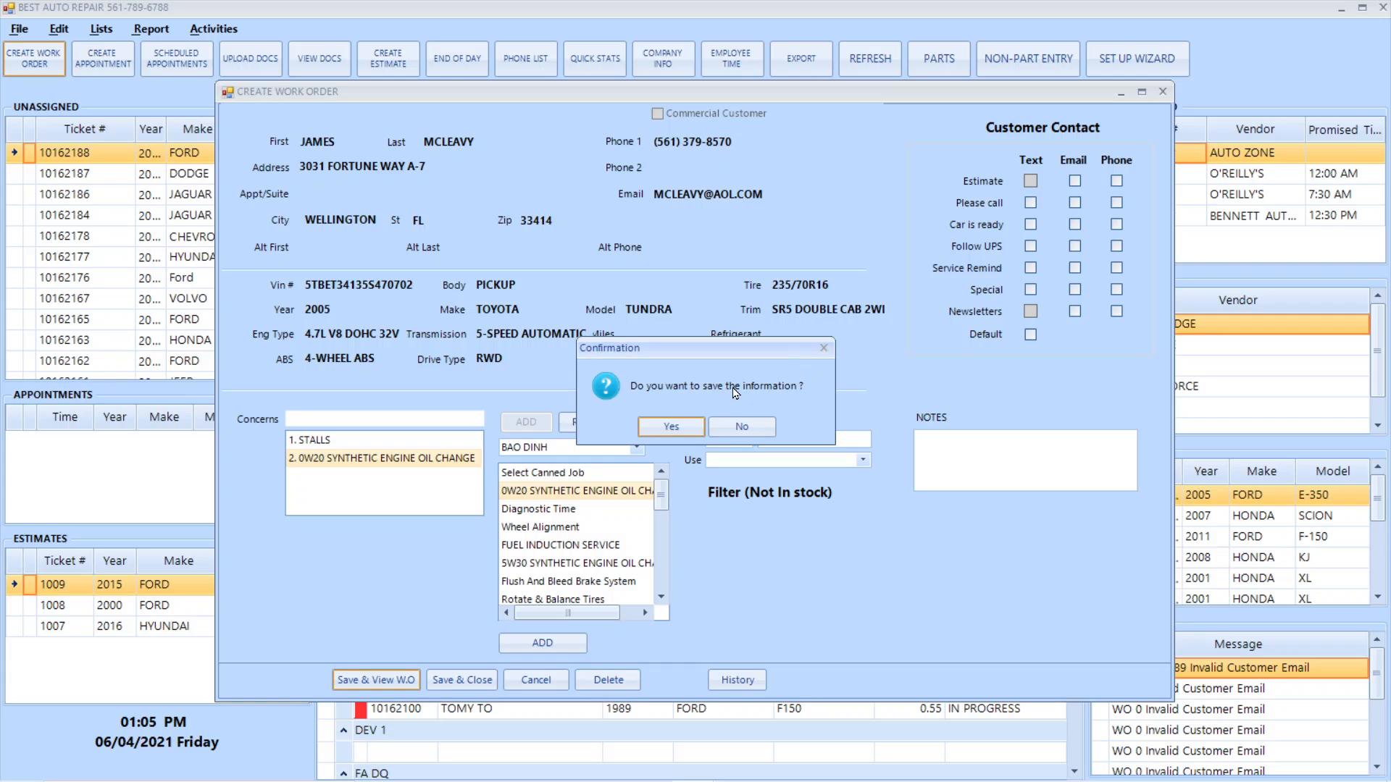
{"action": "left_click", "coordinate": [672, 428]}
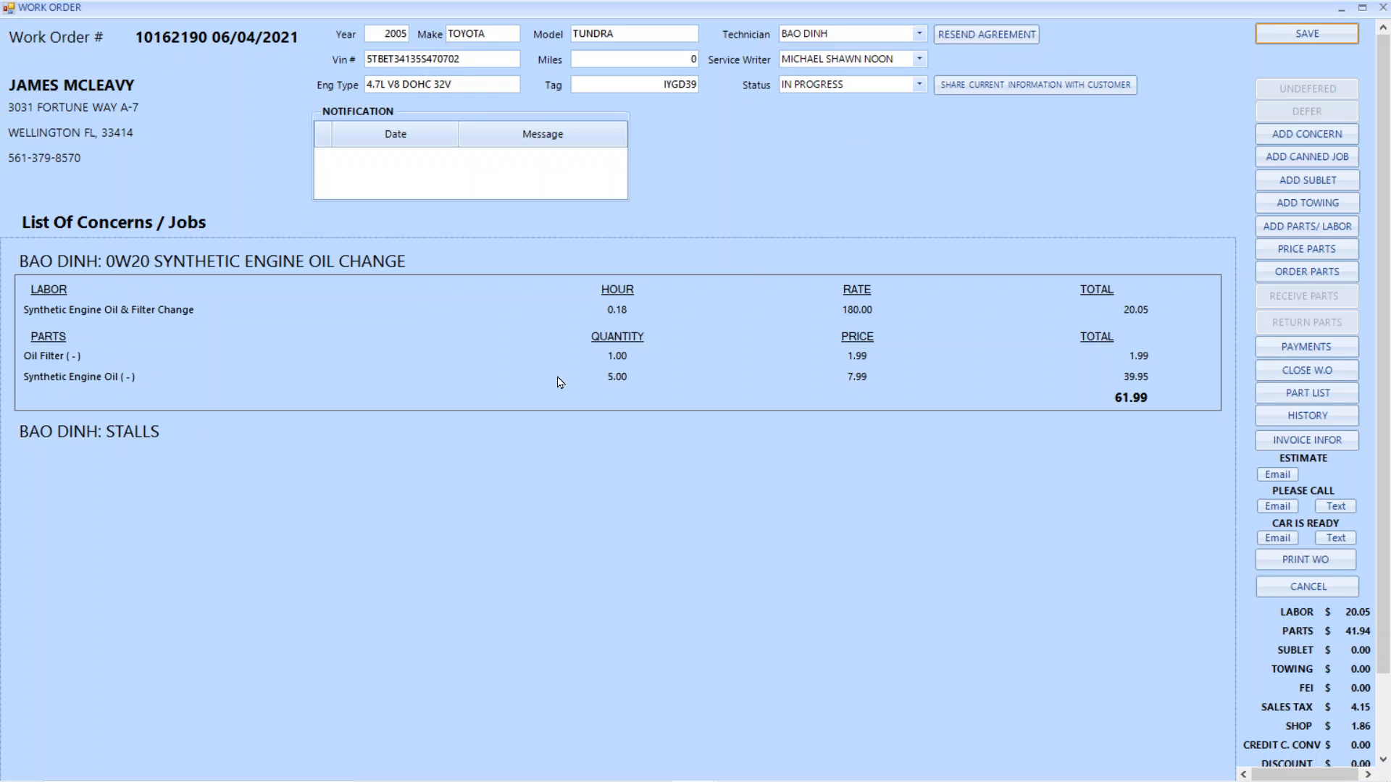
{"action": "left_click", "coordinate": [1326, 41]}
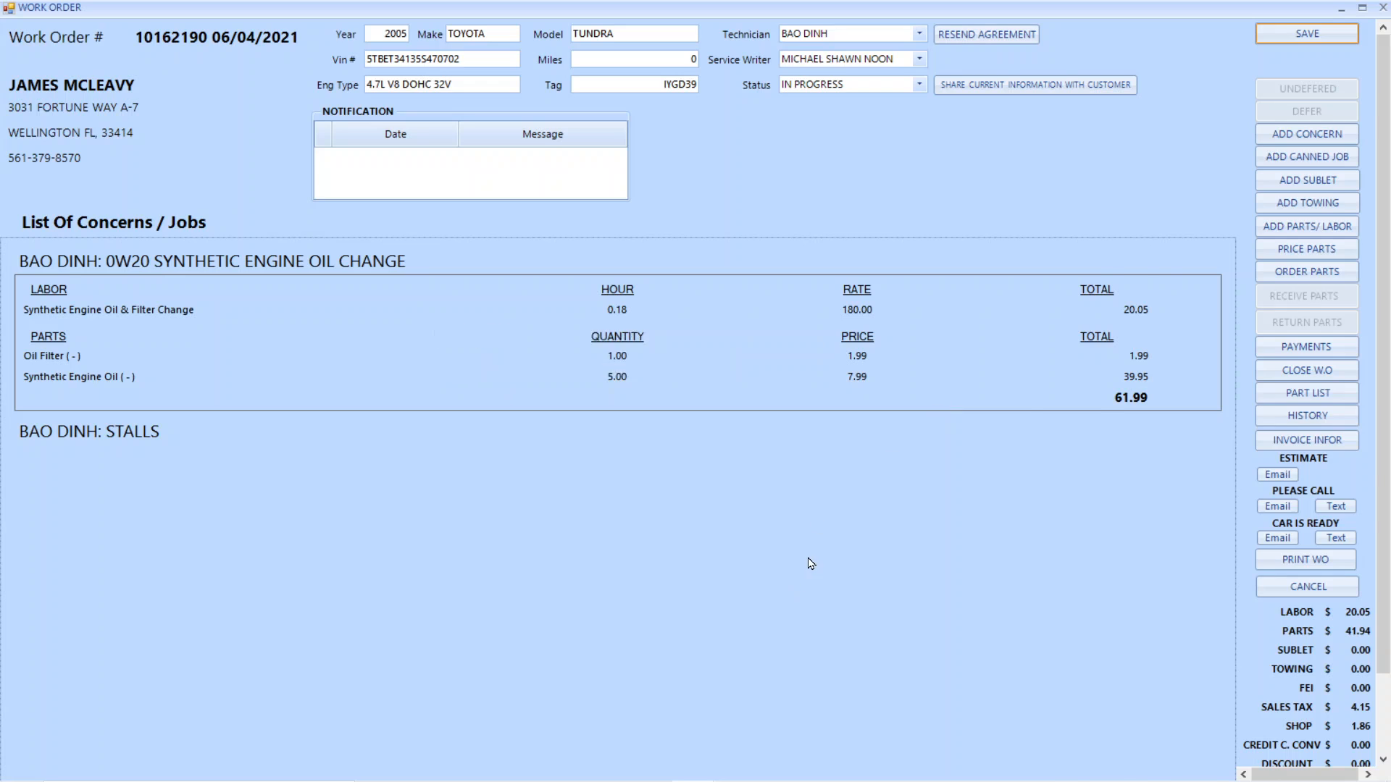